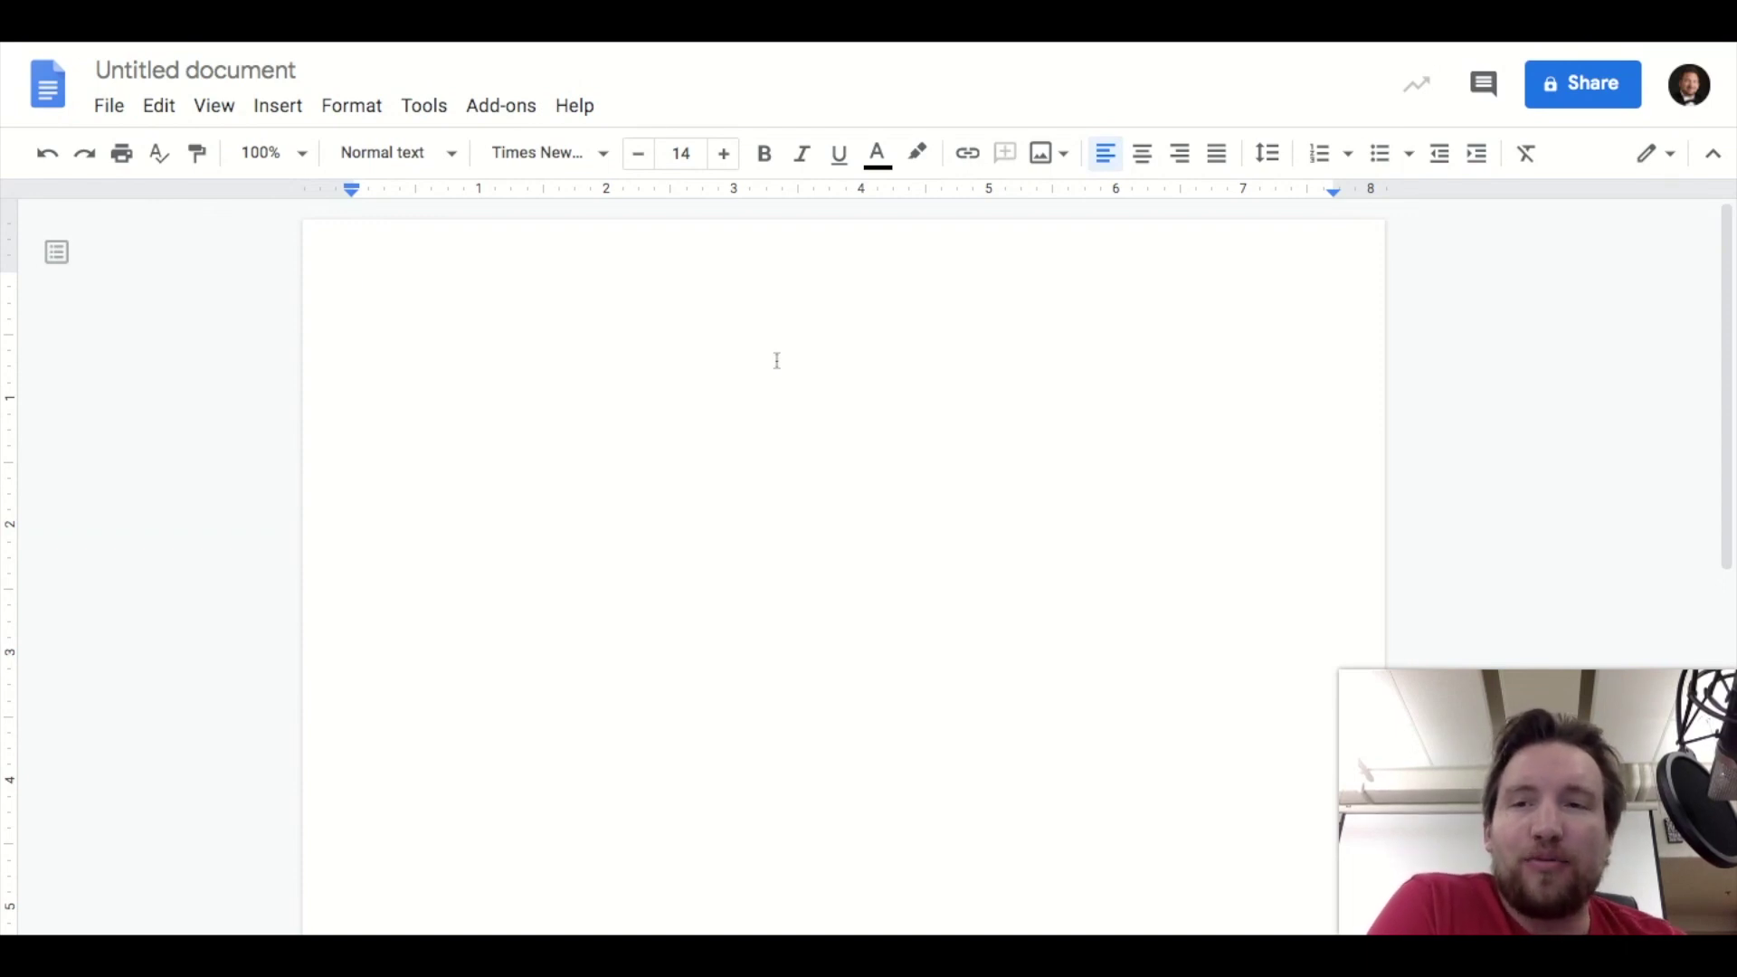
Search the add-on store for 'flat io' and open the Flat for Docs listing
left_click(514, 119)
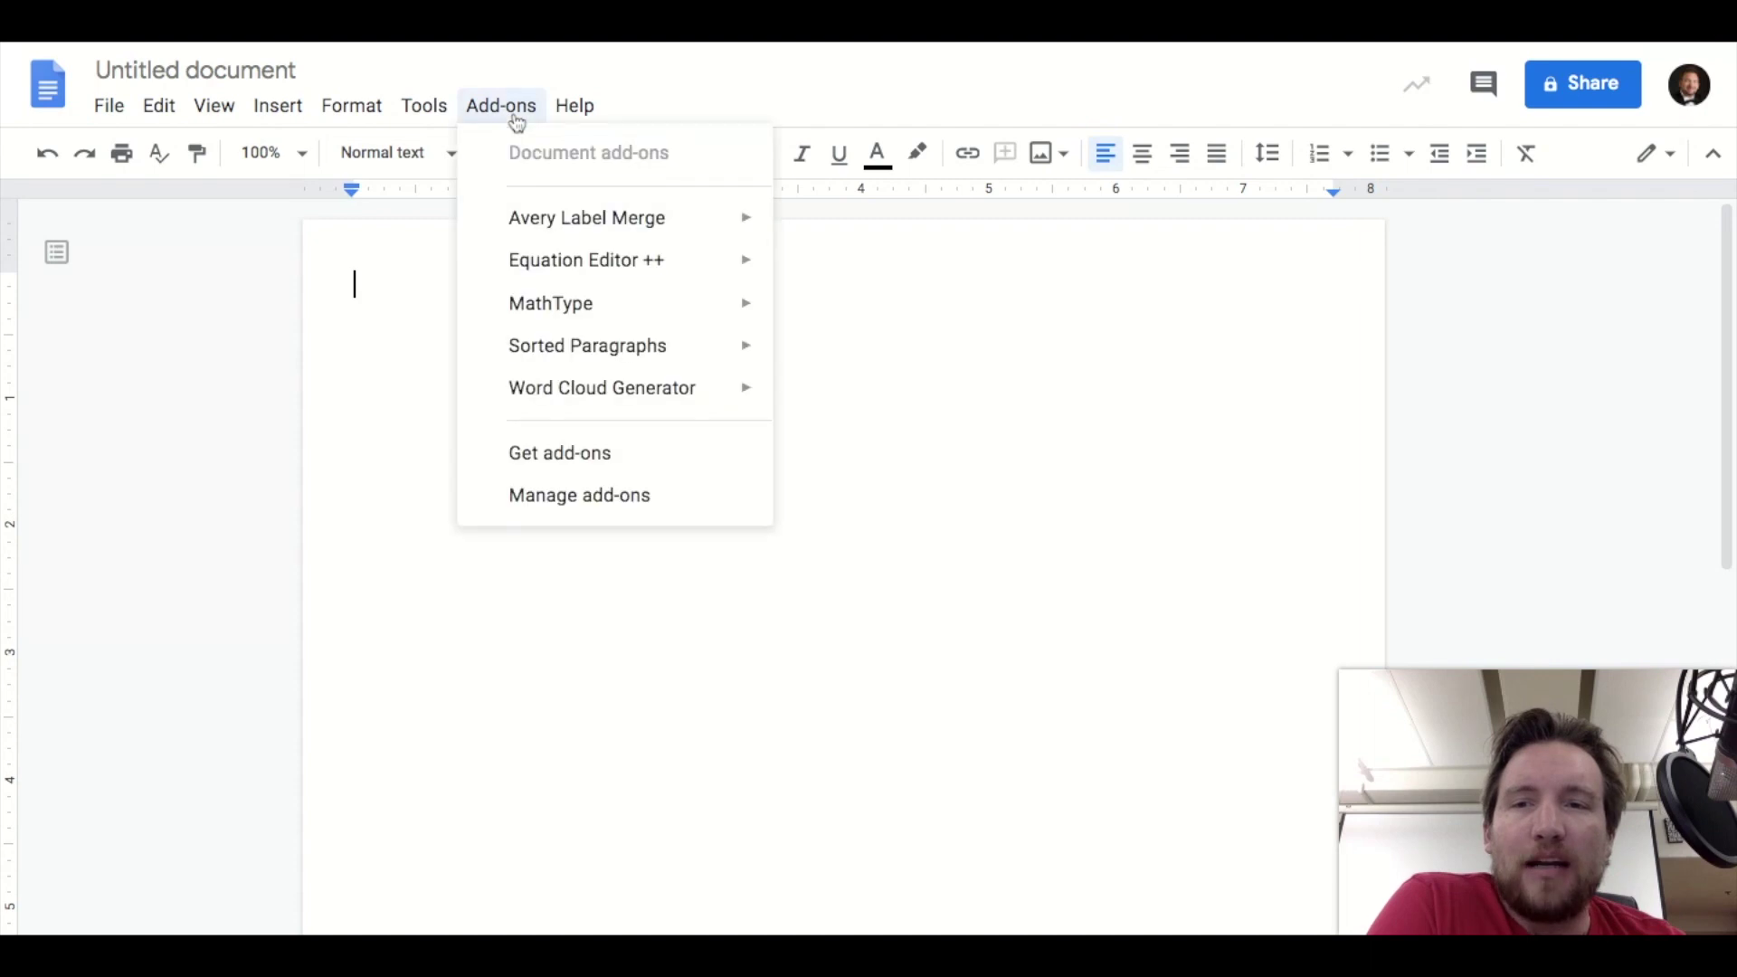
left_click(582, 462)
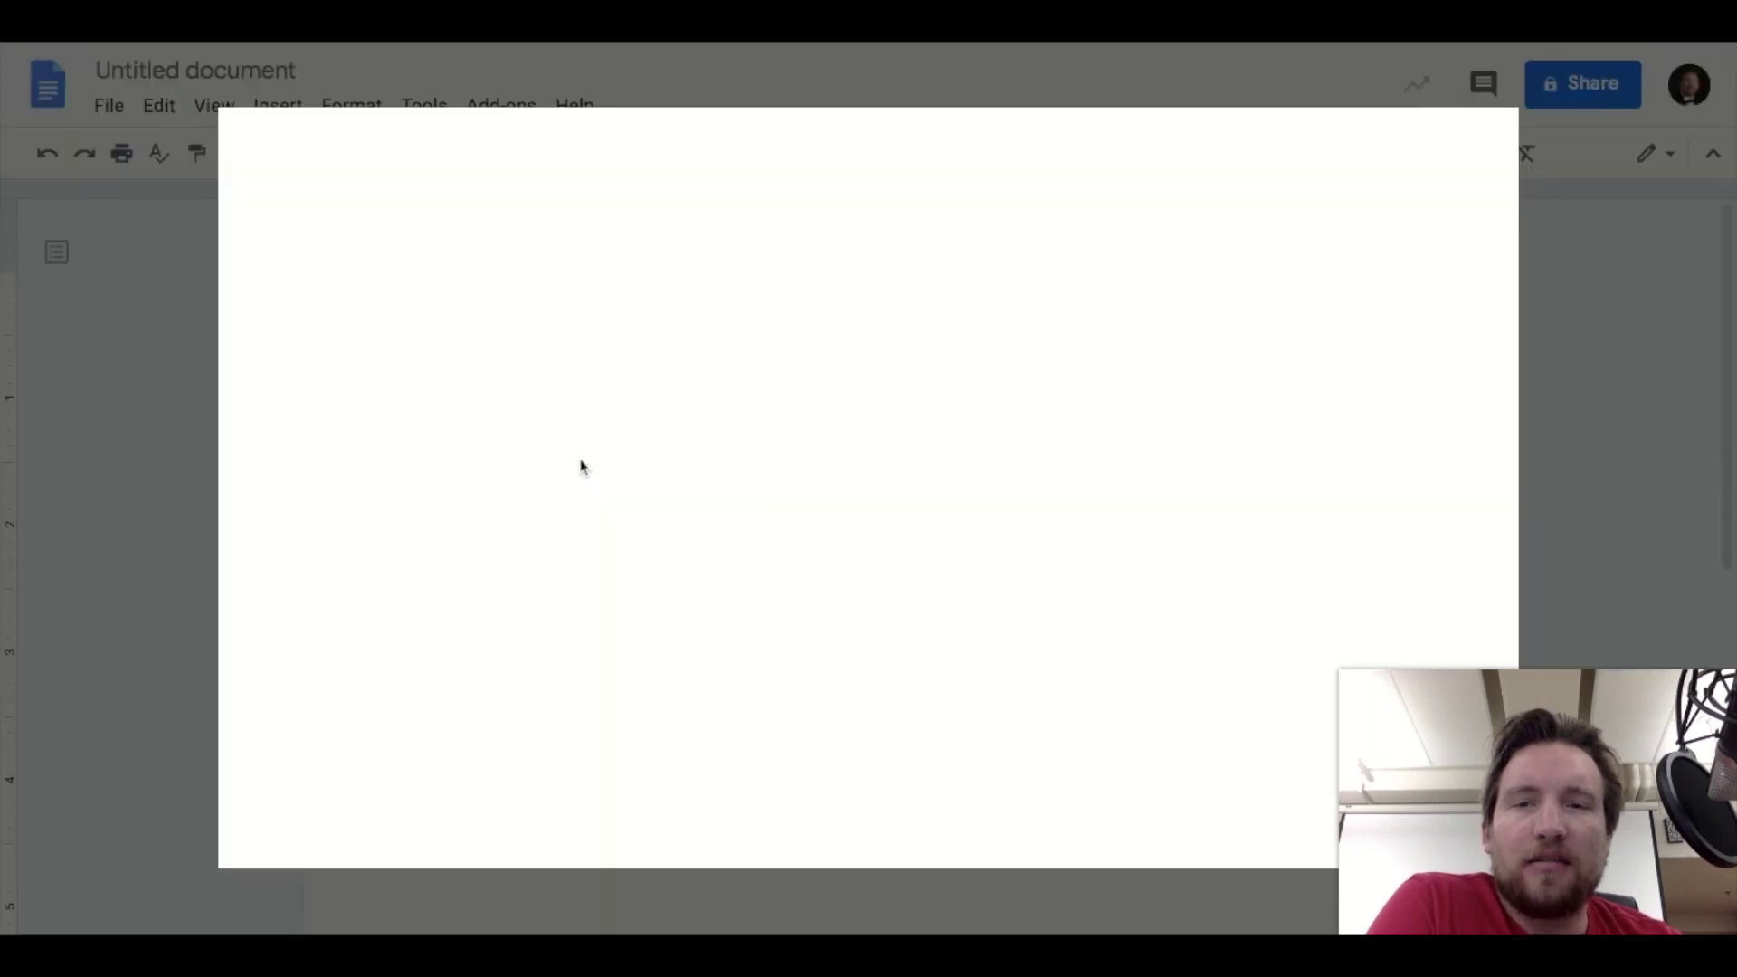
type("flat io")
key("Return")
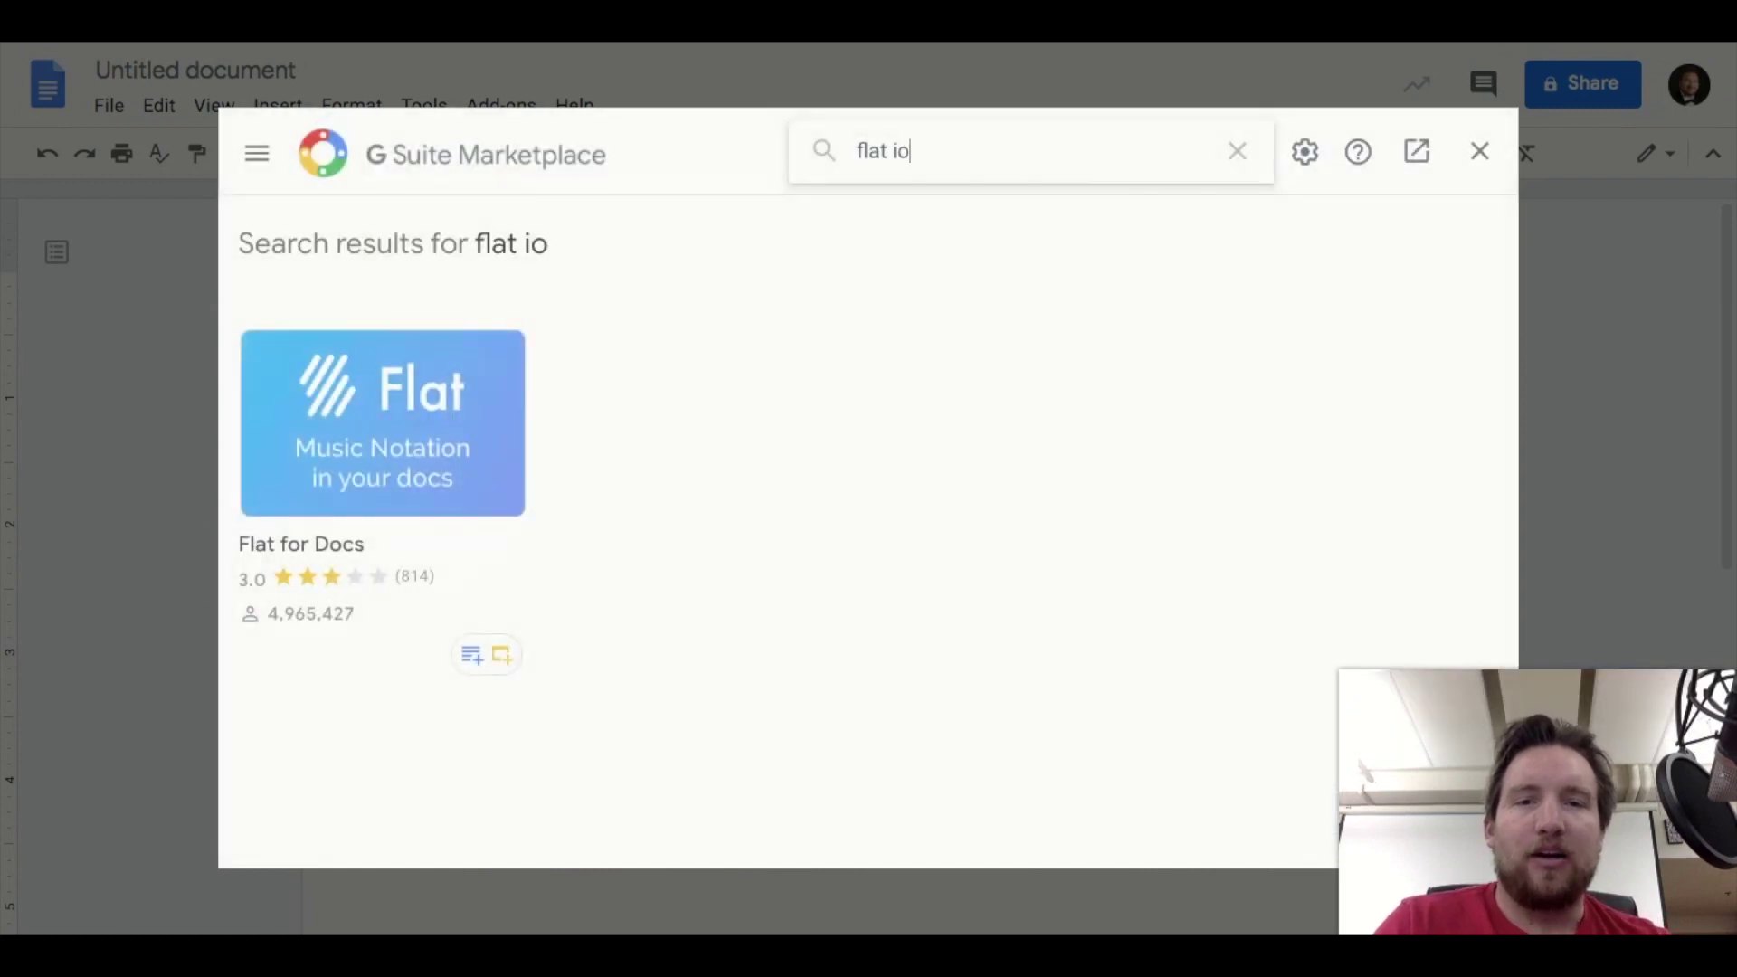
left_click(400, 407)
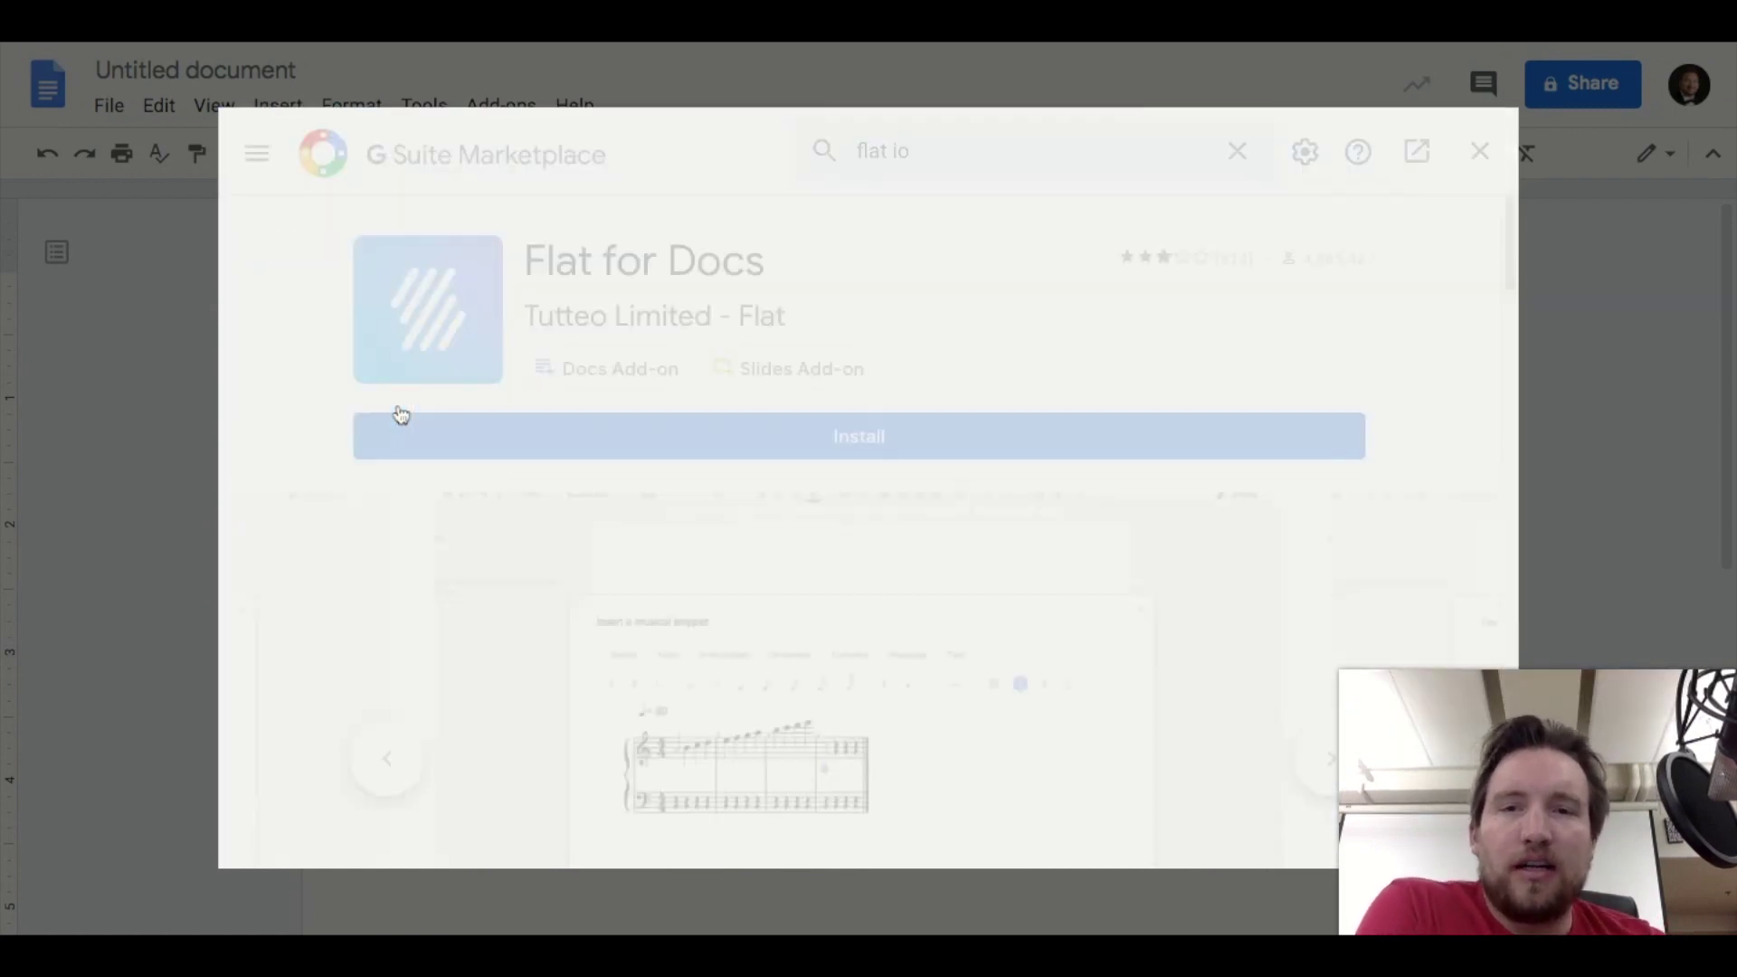
Install and authorize Flat for Docs, then close the Marketplace
mouse_move(603, 383)
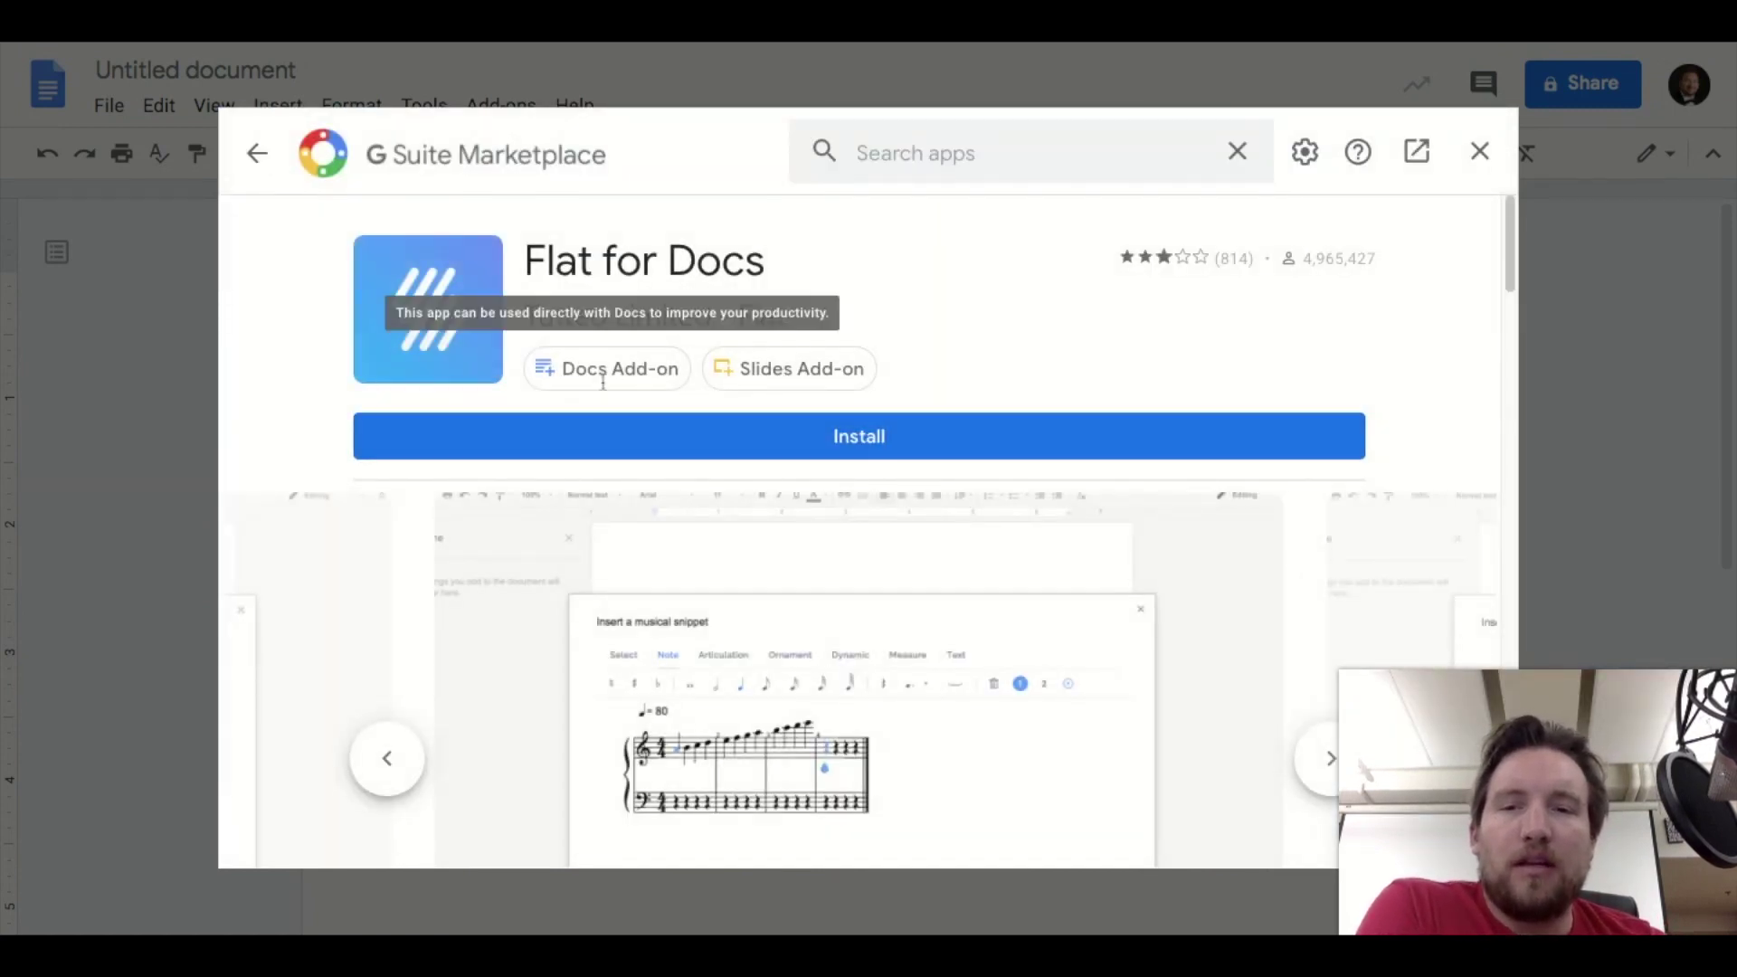
left_click(857, 440)
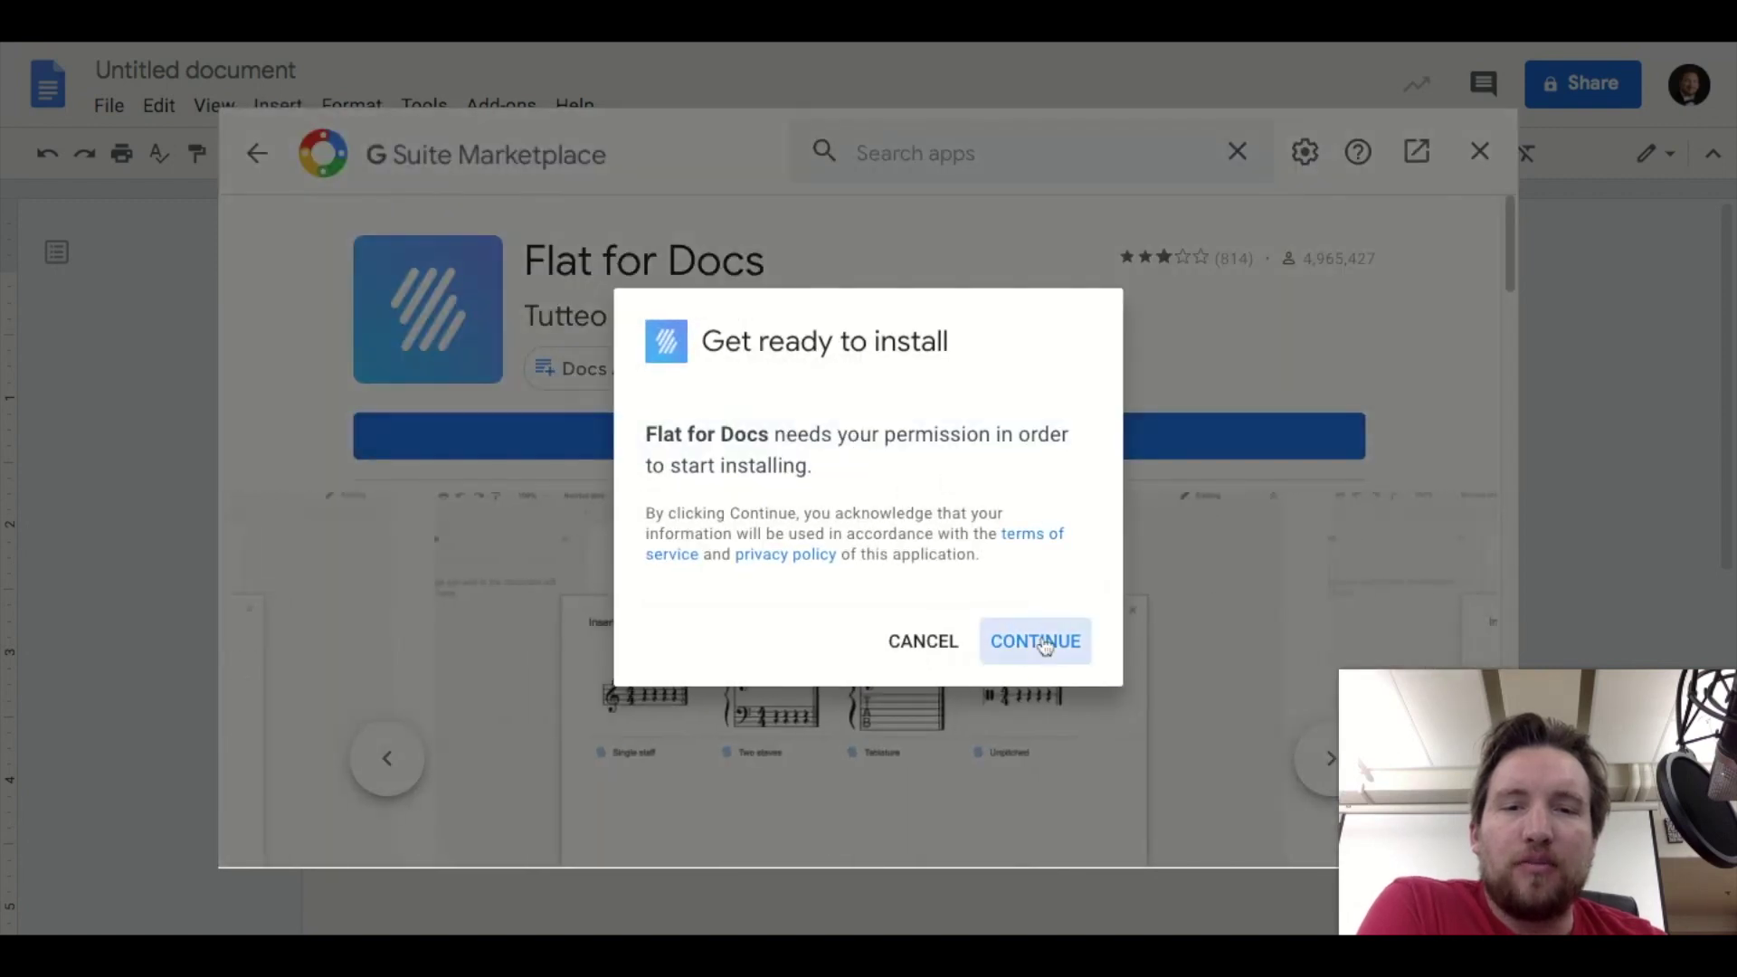
left_click(1045, 644)
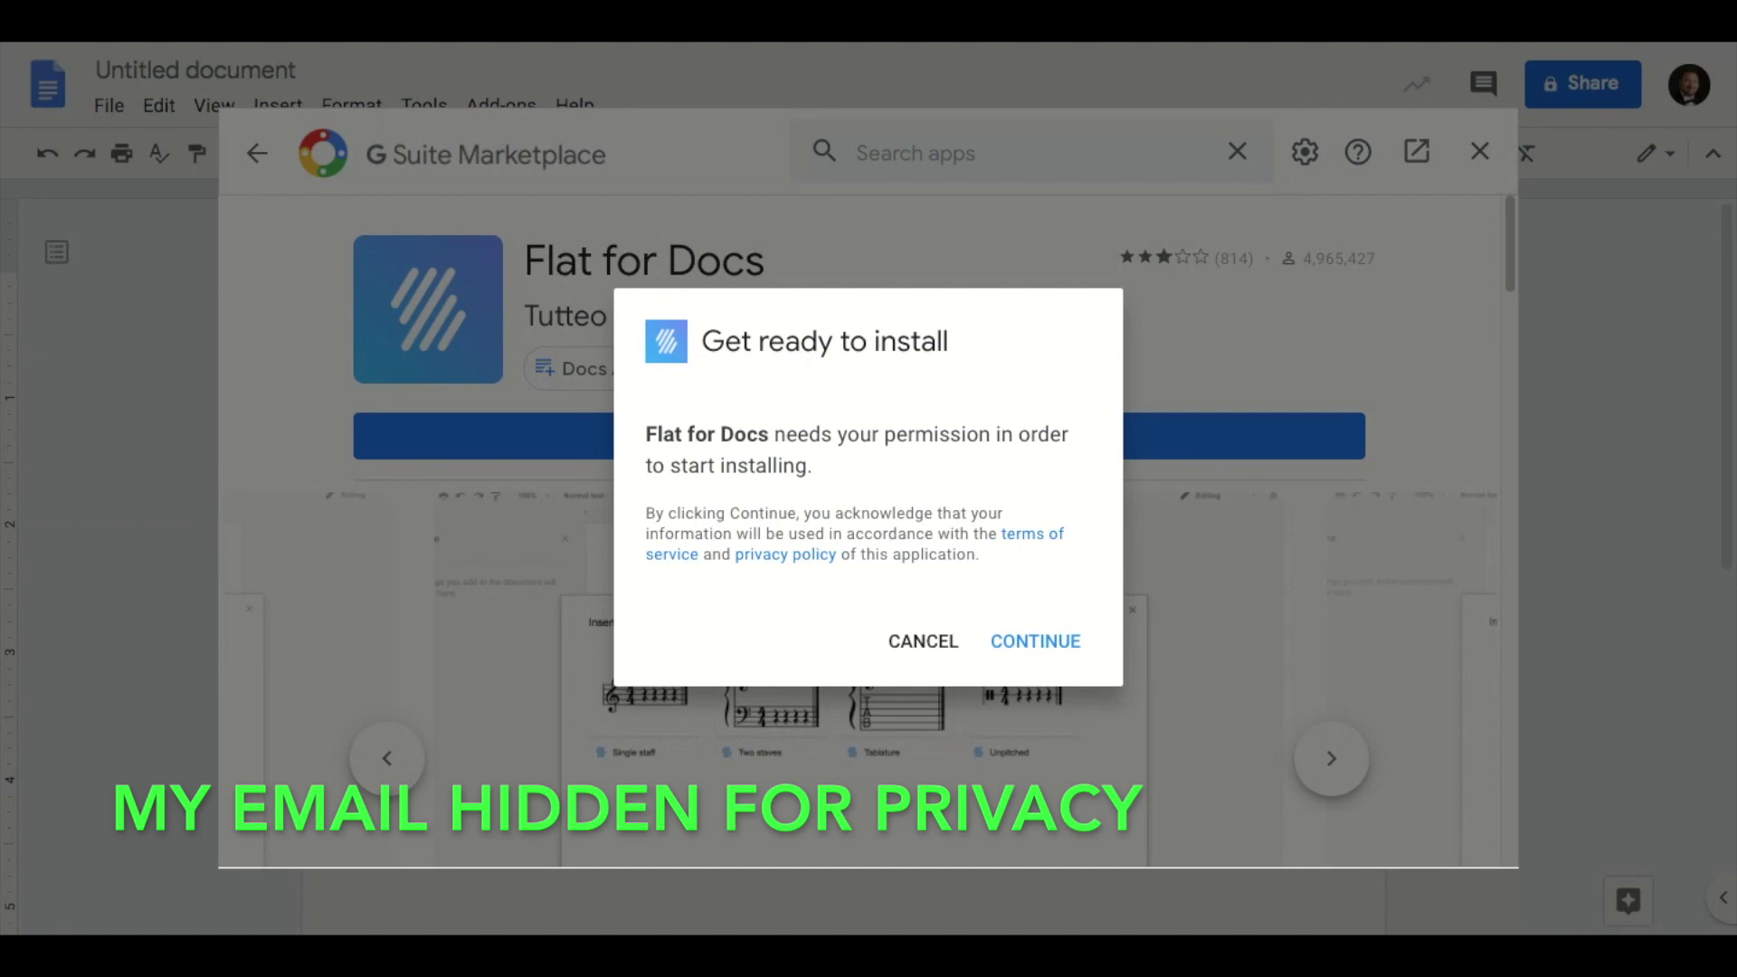
left_click(1037, 640)
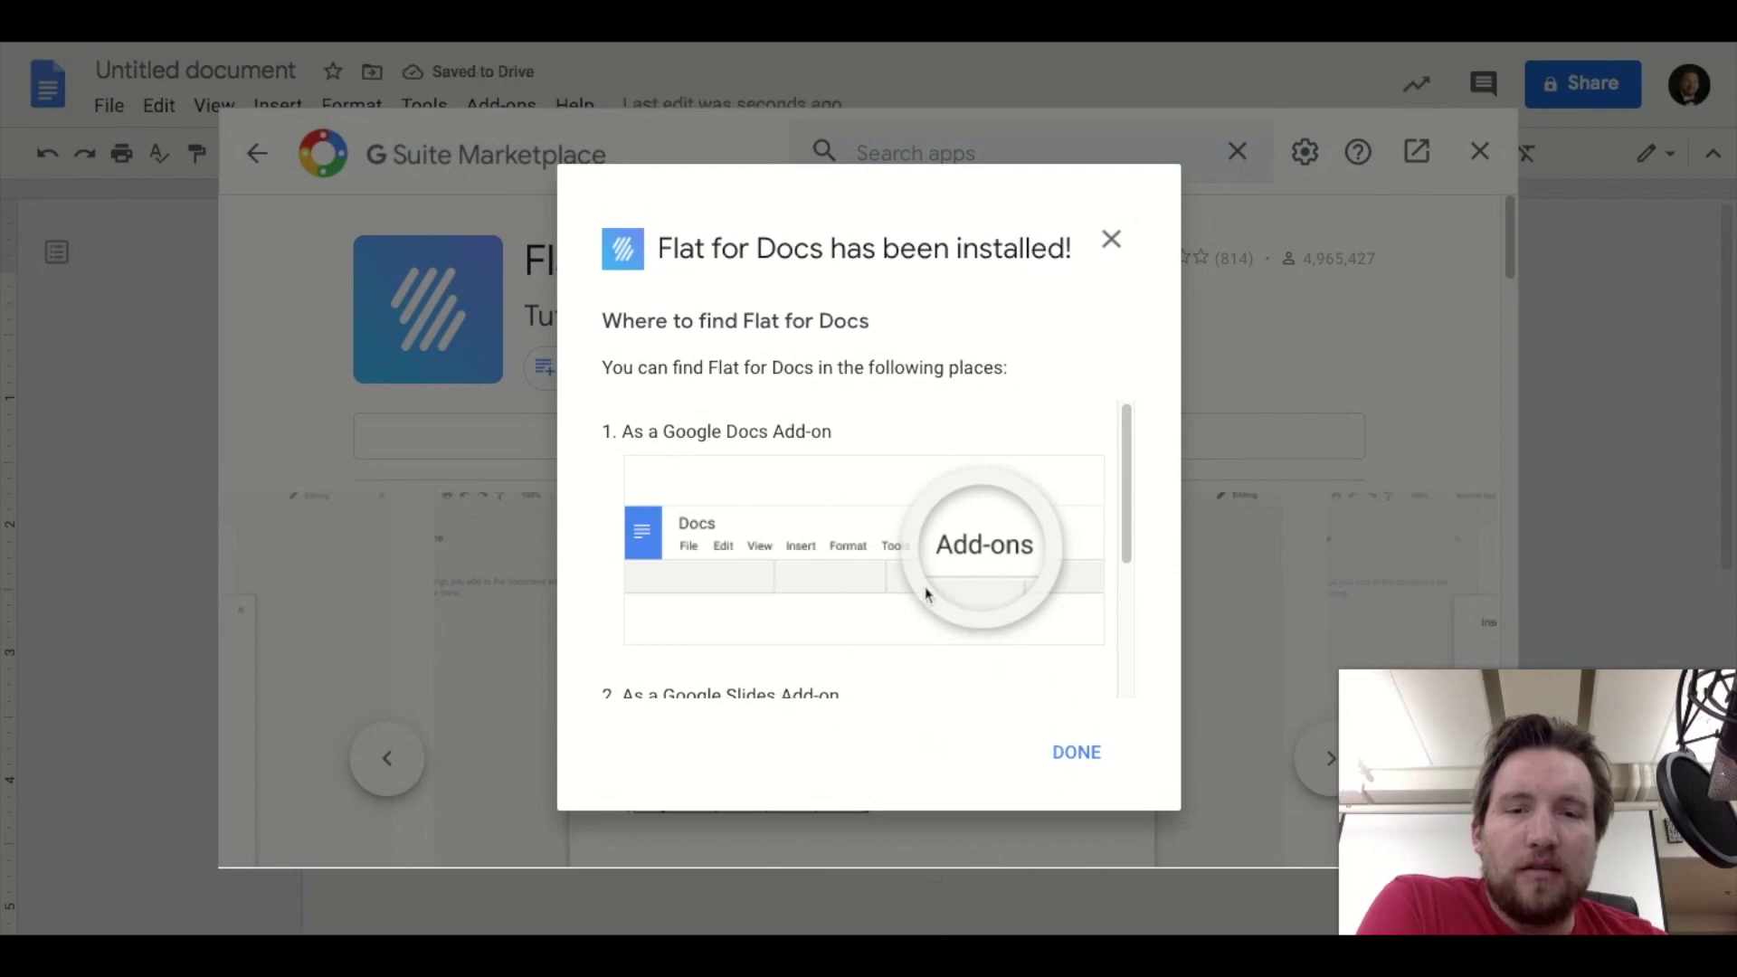
scroll(914, 580, "down", 3)
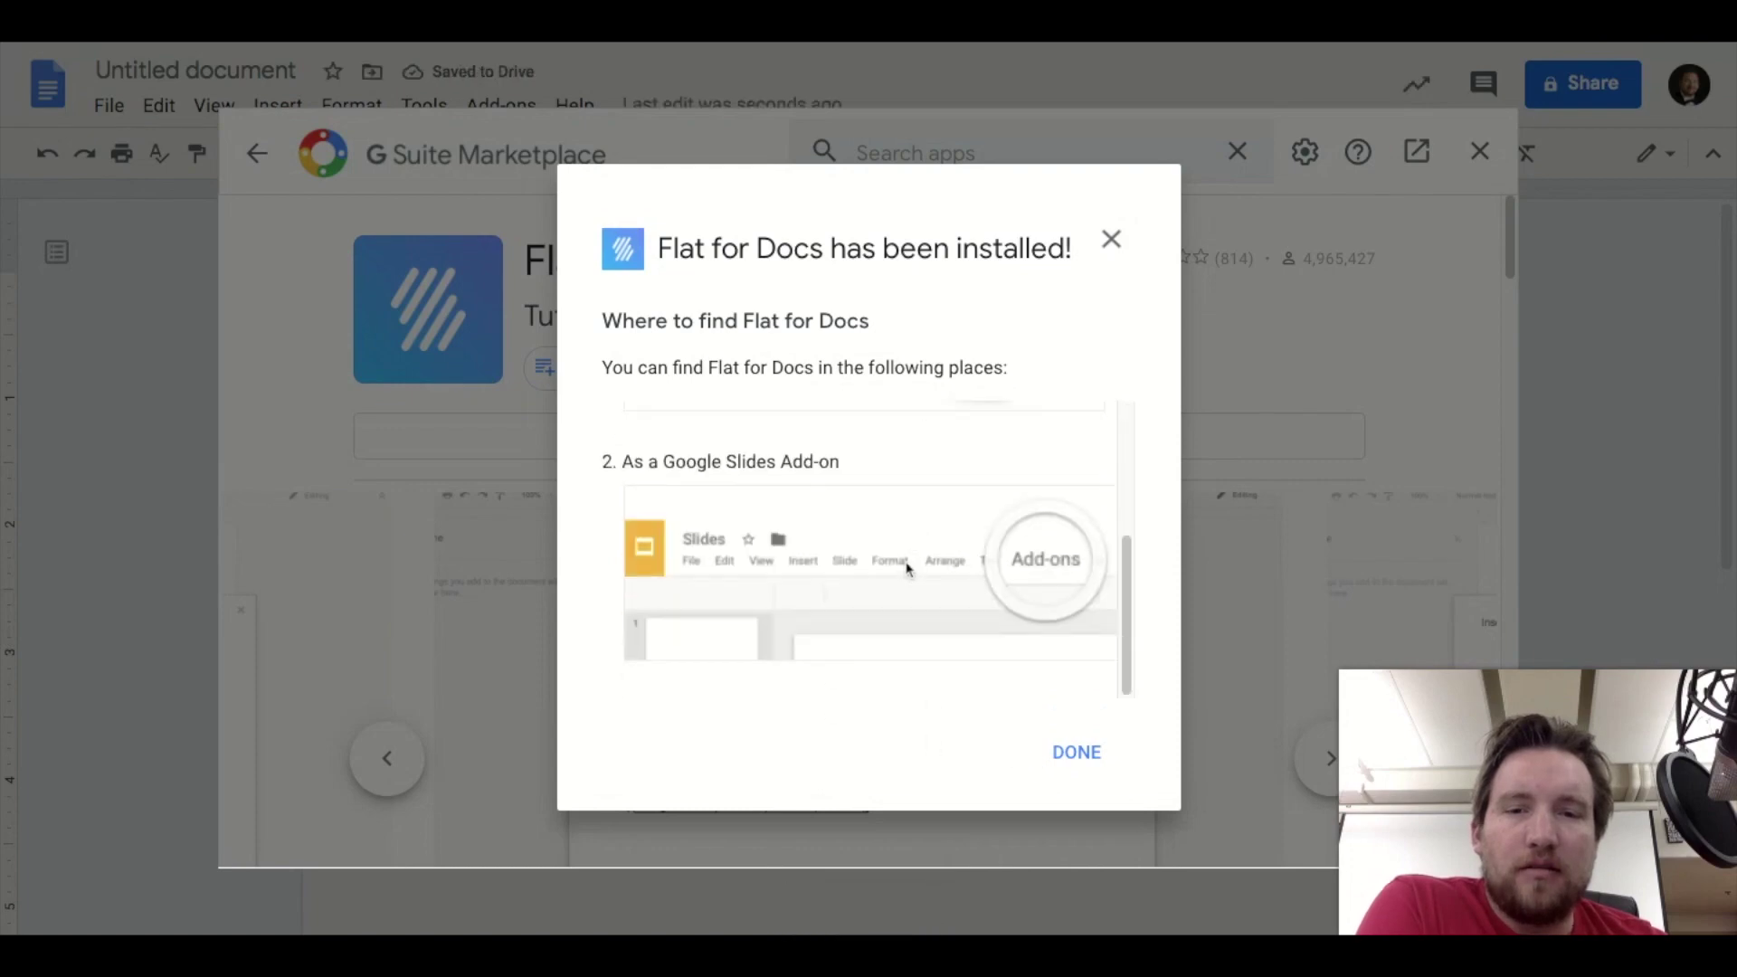
left_click(1084, 752)
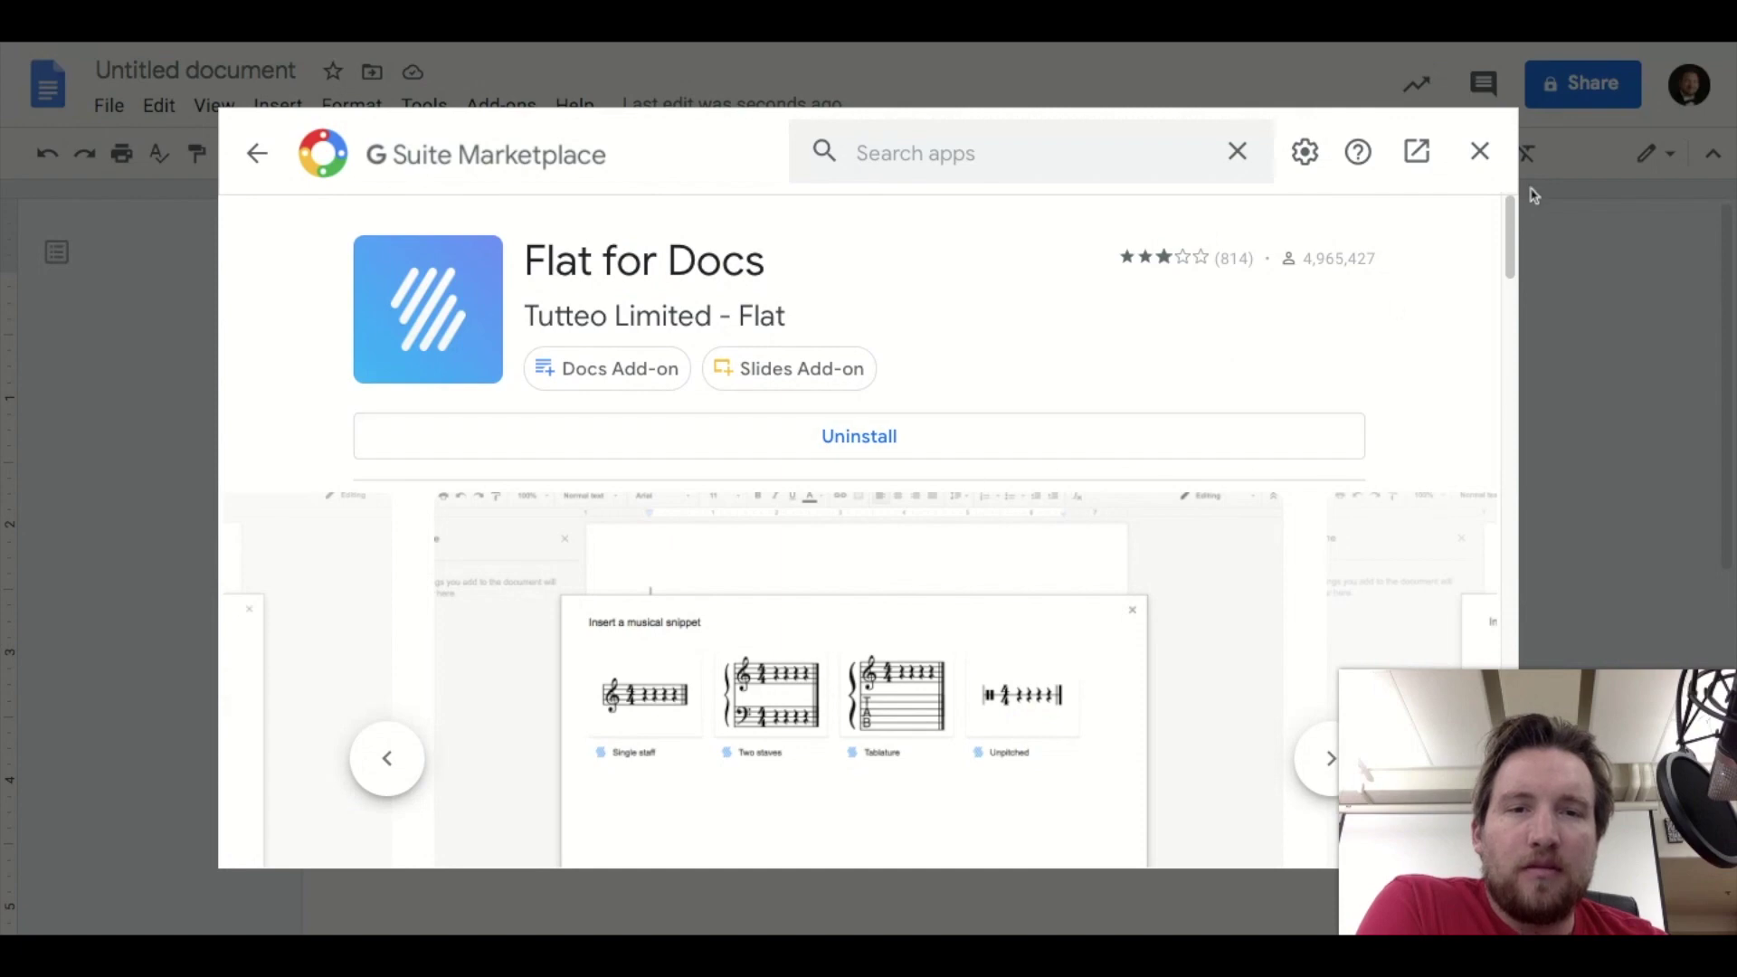
left_click(1481, 156)
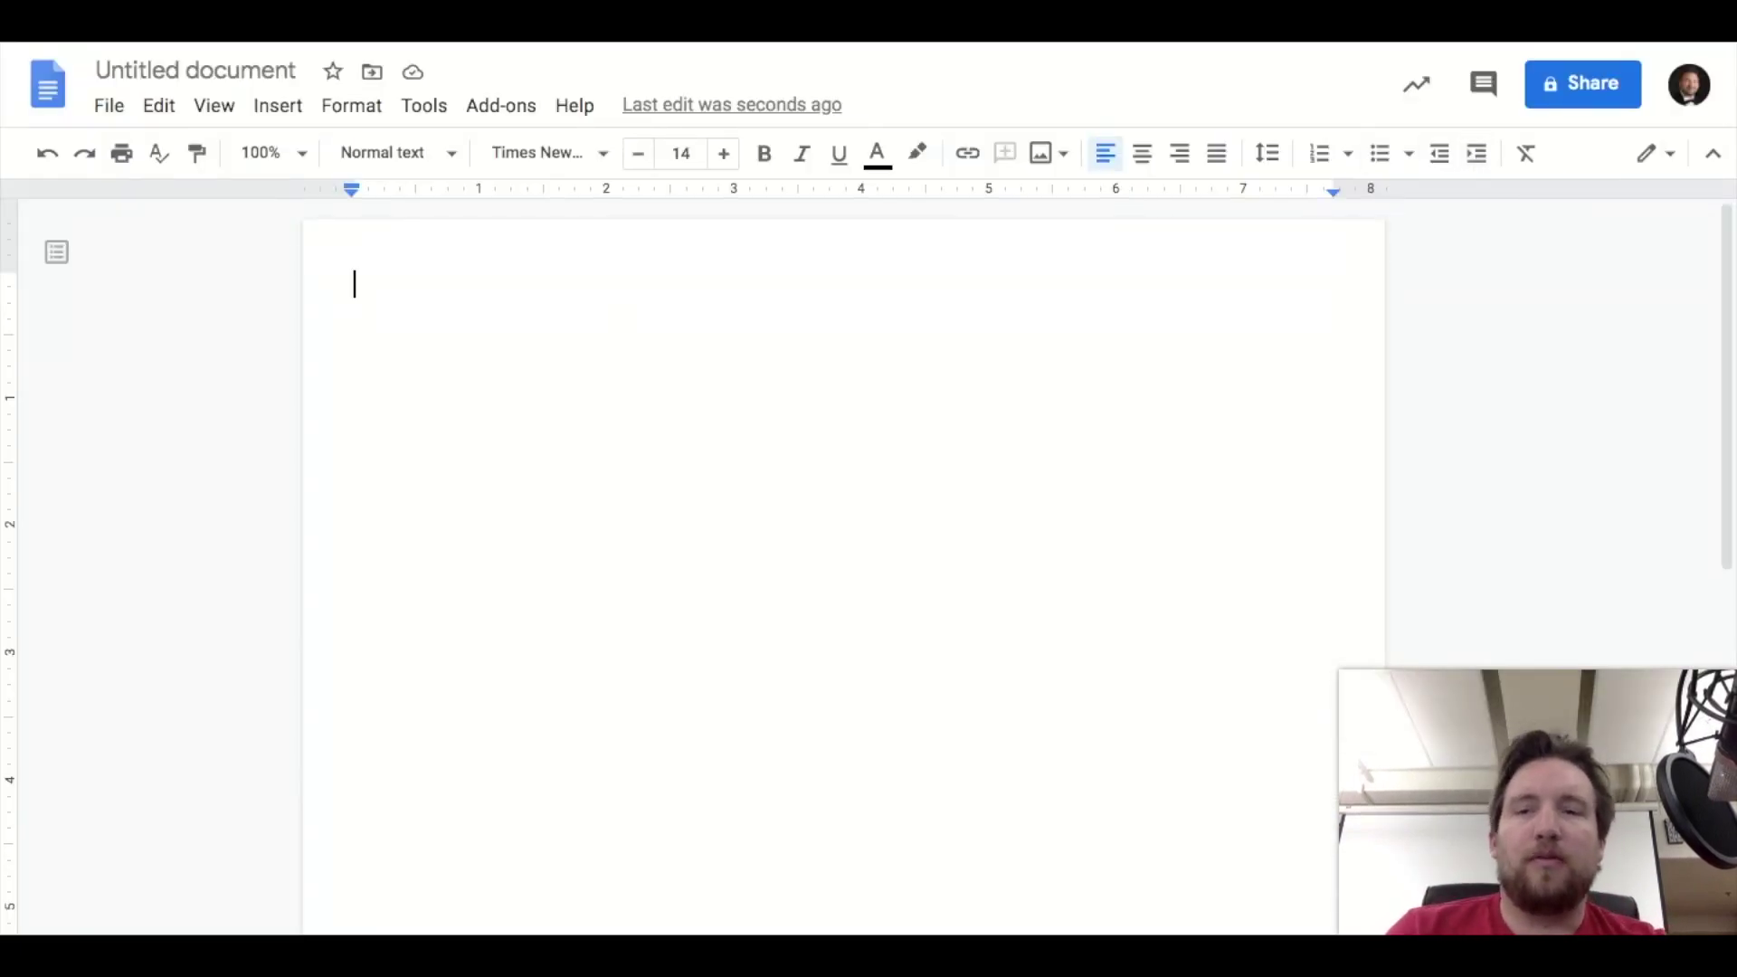
Zoom in and type 'Triads', 'Major Triad' and 'Minor Triad' on separate lines, leaving a blank line under Major Triad
key("ctrl+plus")
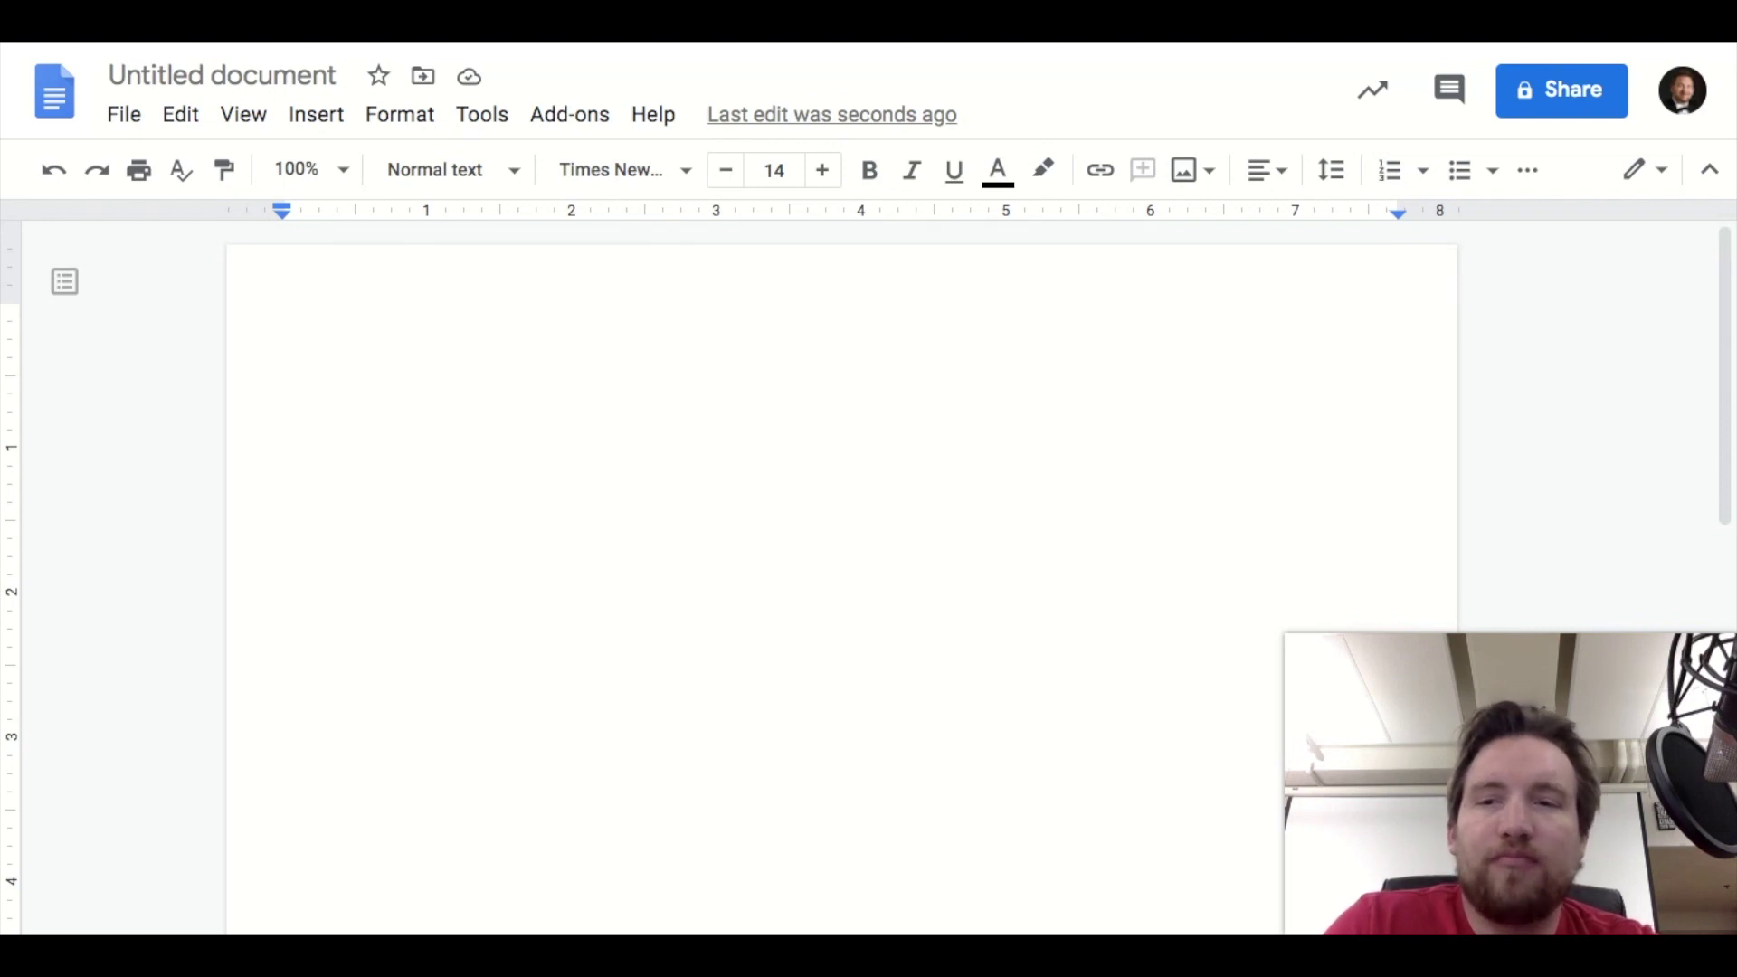
type("Triads")
key("Return")
key("Return")
type("Major T")
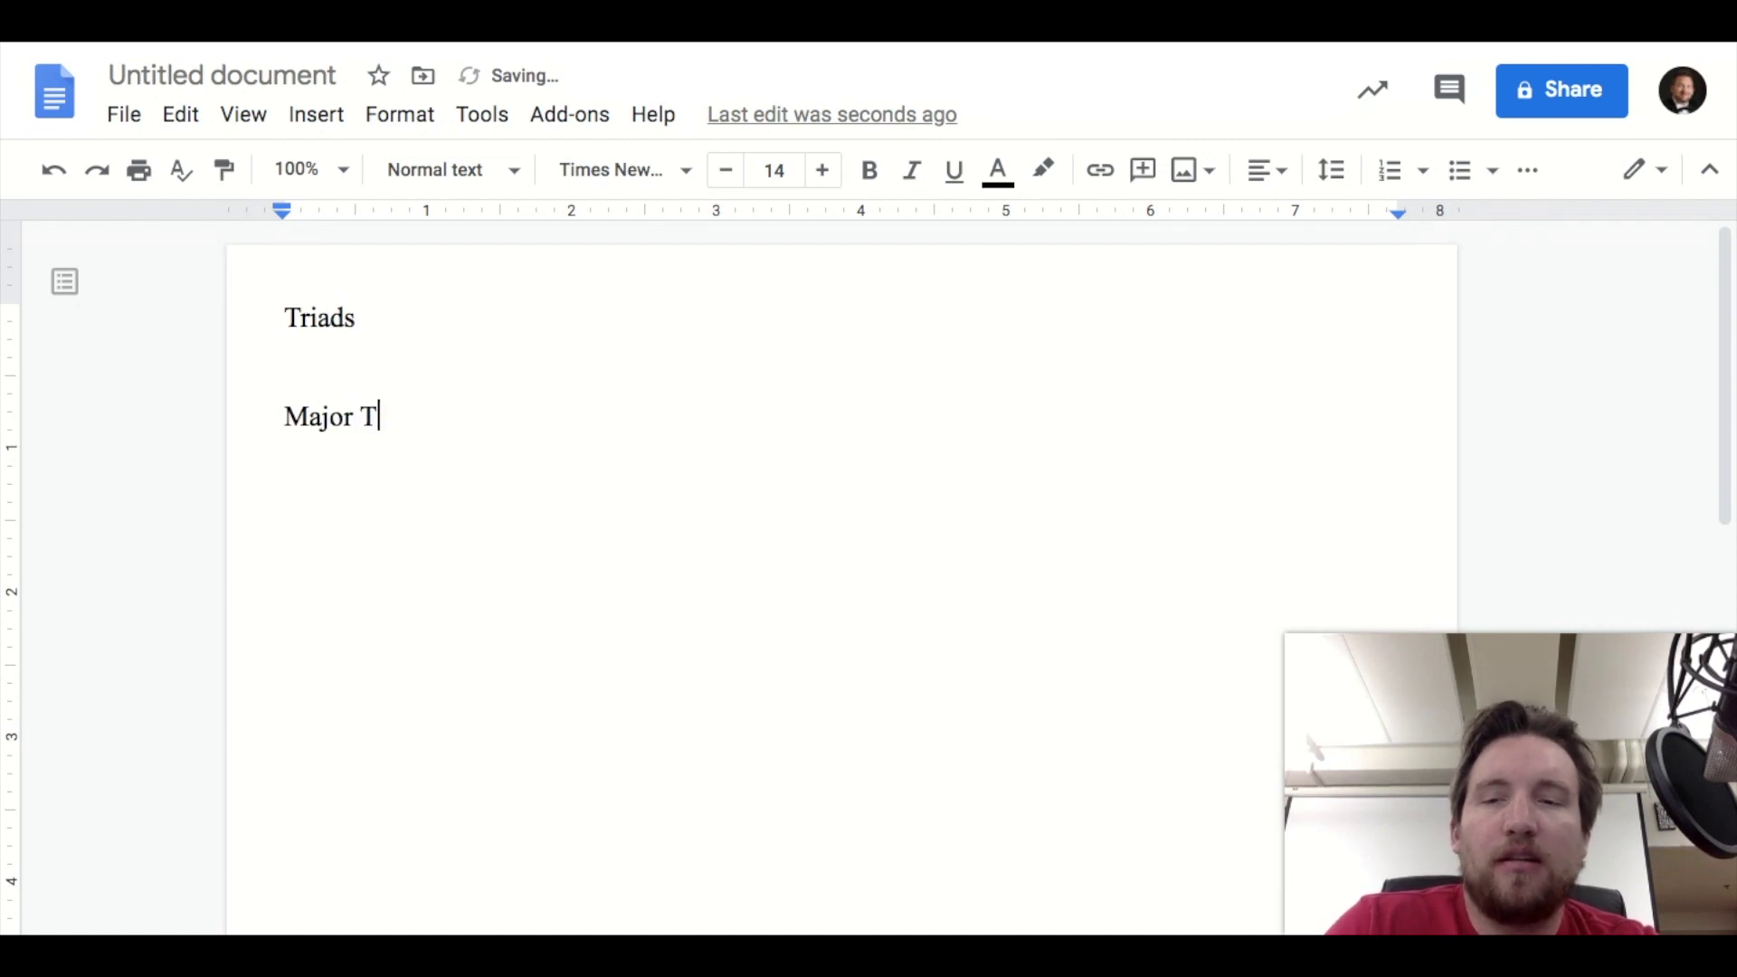
type("riad")
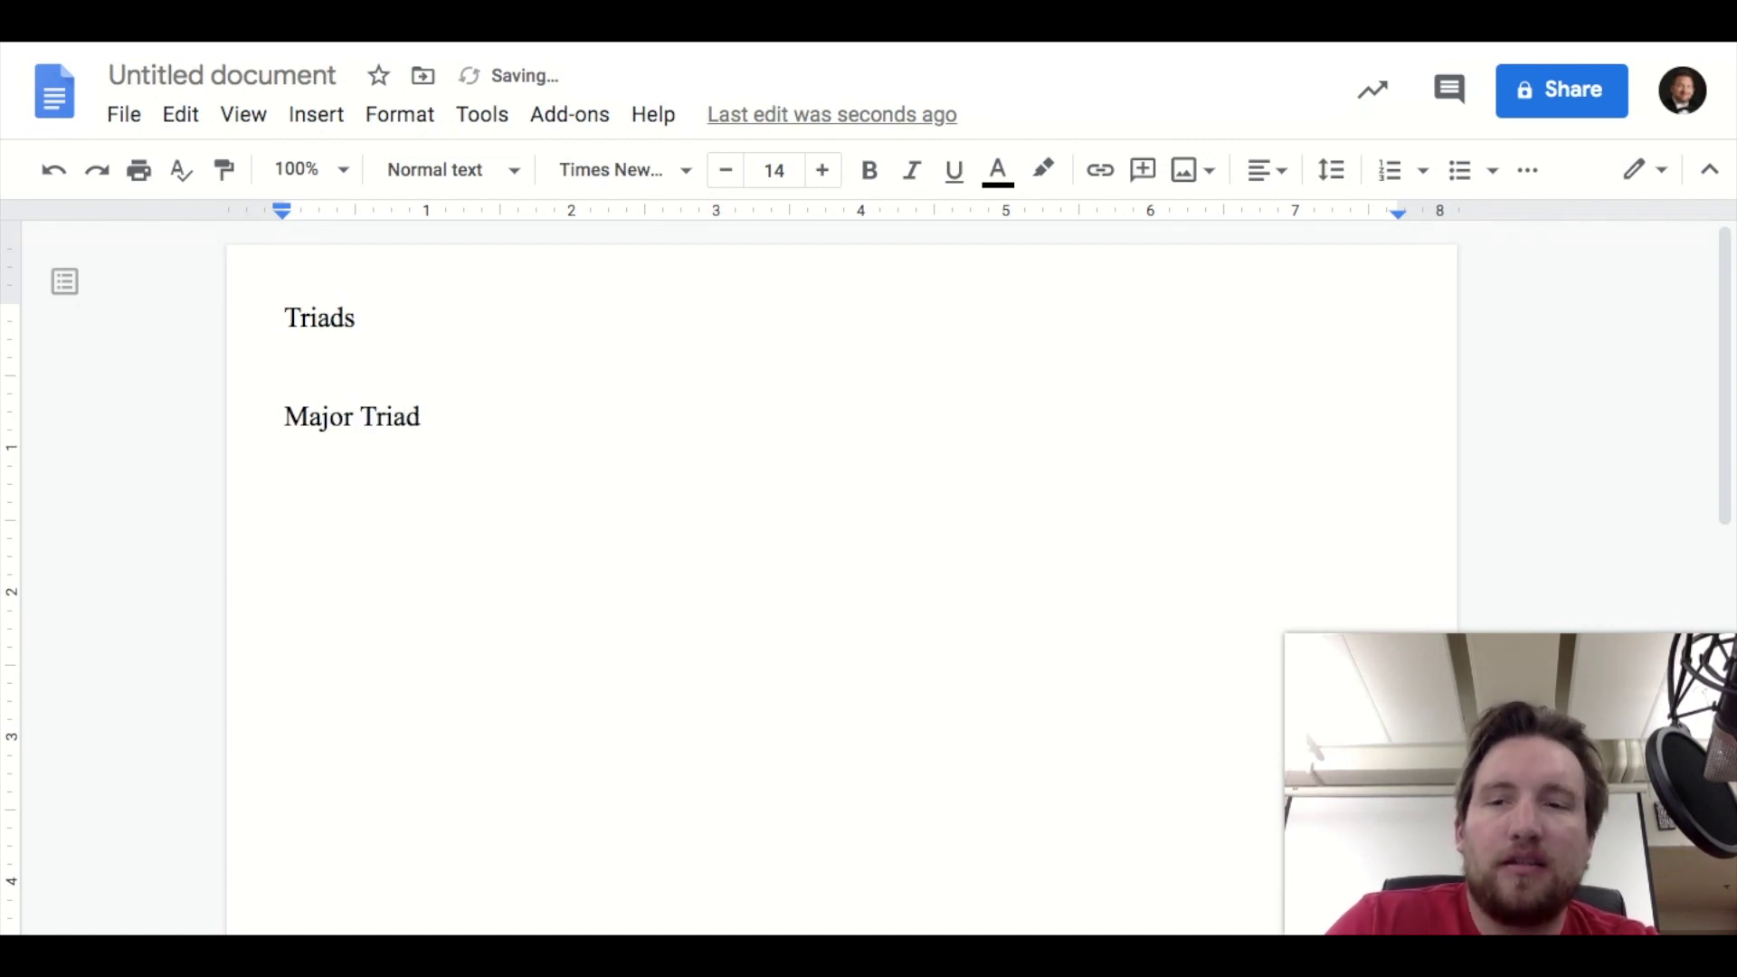
key("Return")
key("Return")
type("Minor Triad")
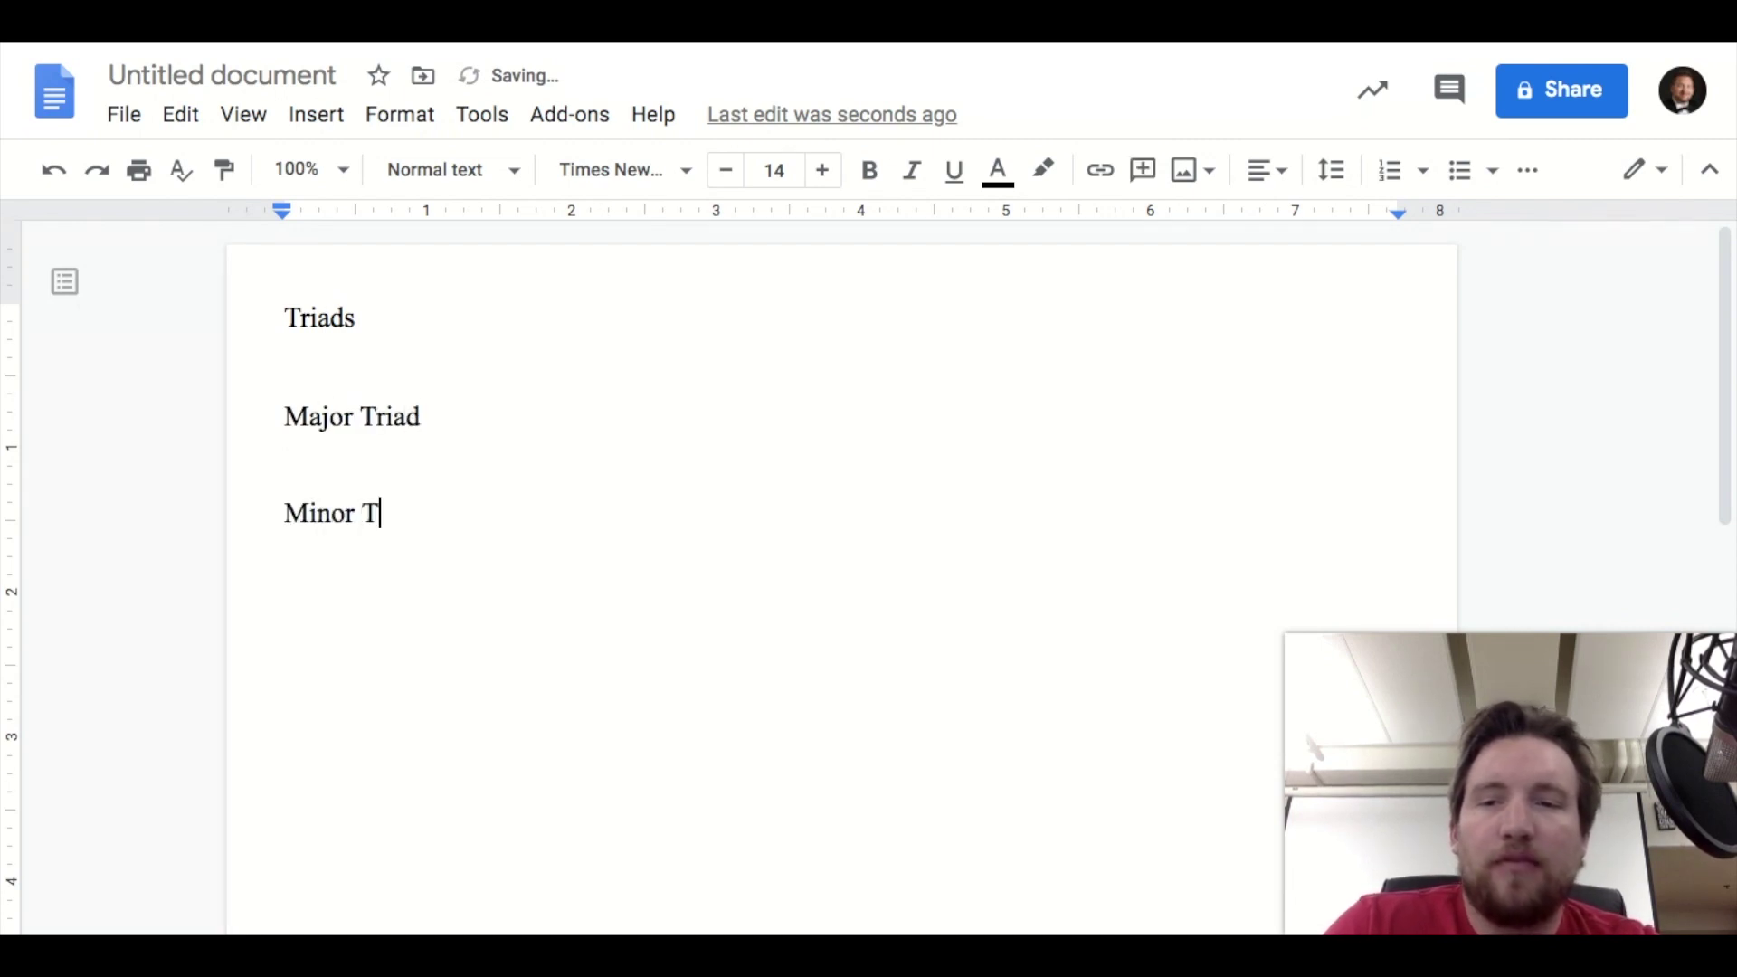
left_click(457, 418)
key("Return")
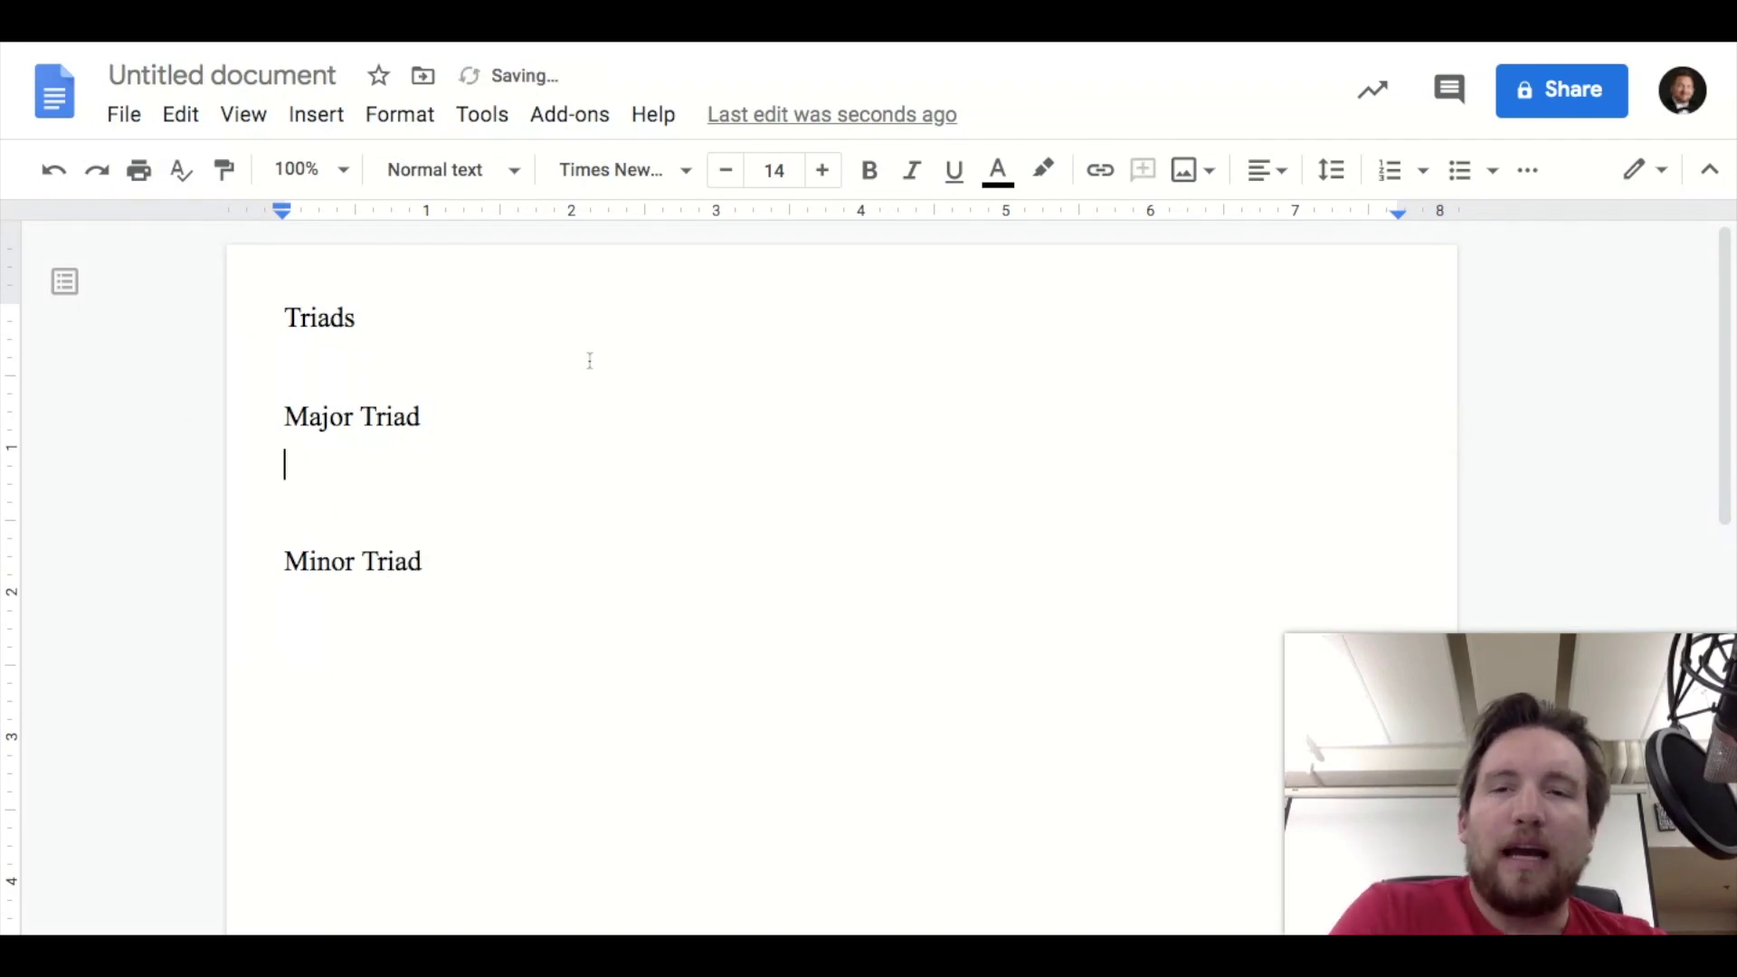
left_click(574, 118)
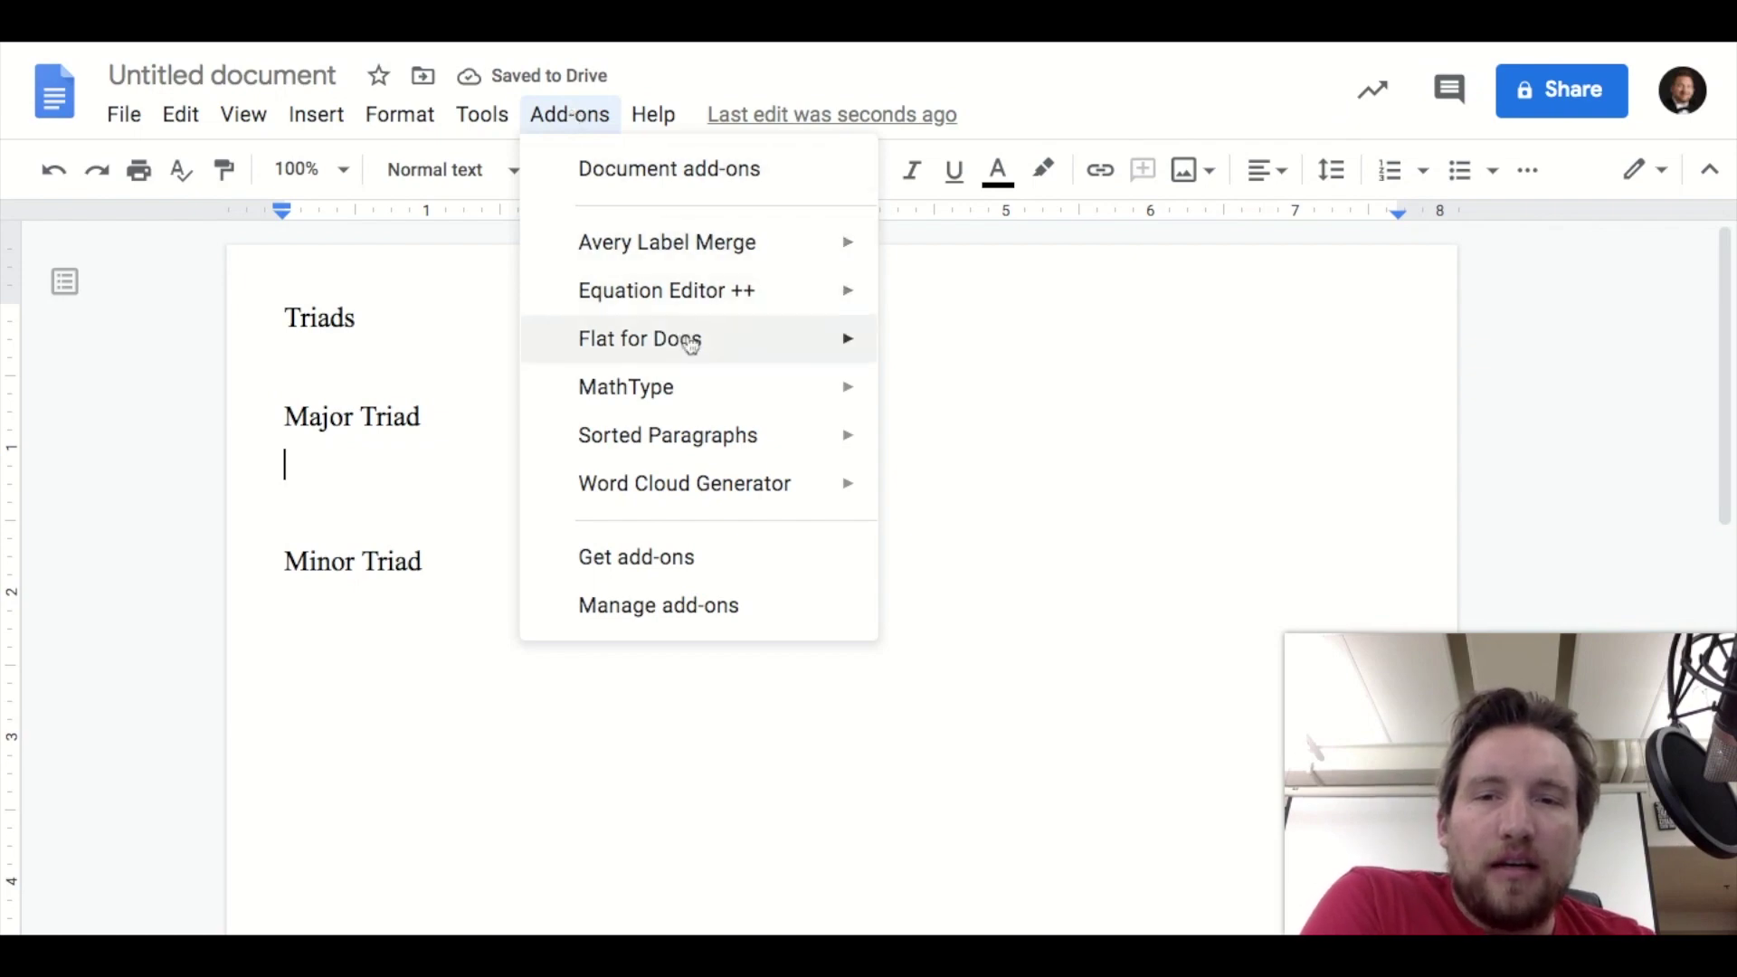
Start a new single-staff musical snippet with Flat for Docs
mouse_move(693, 344)
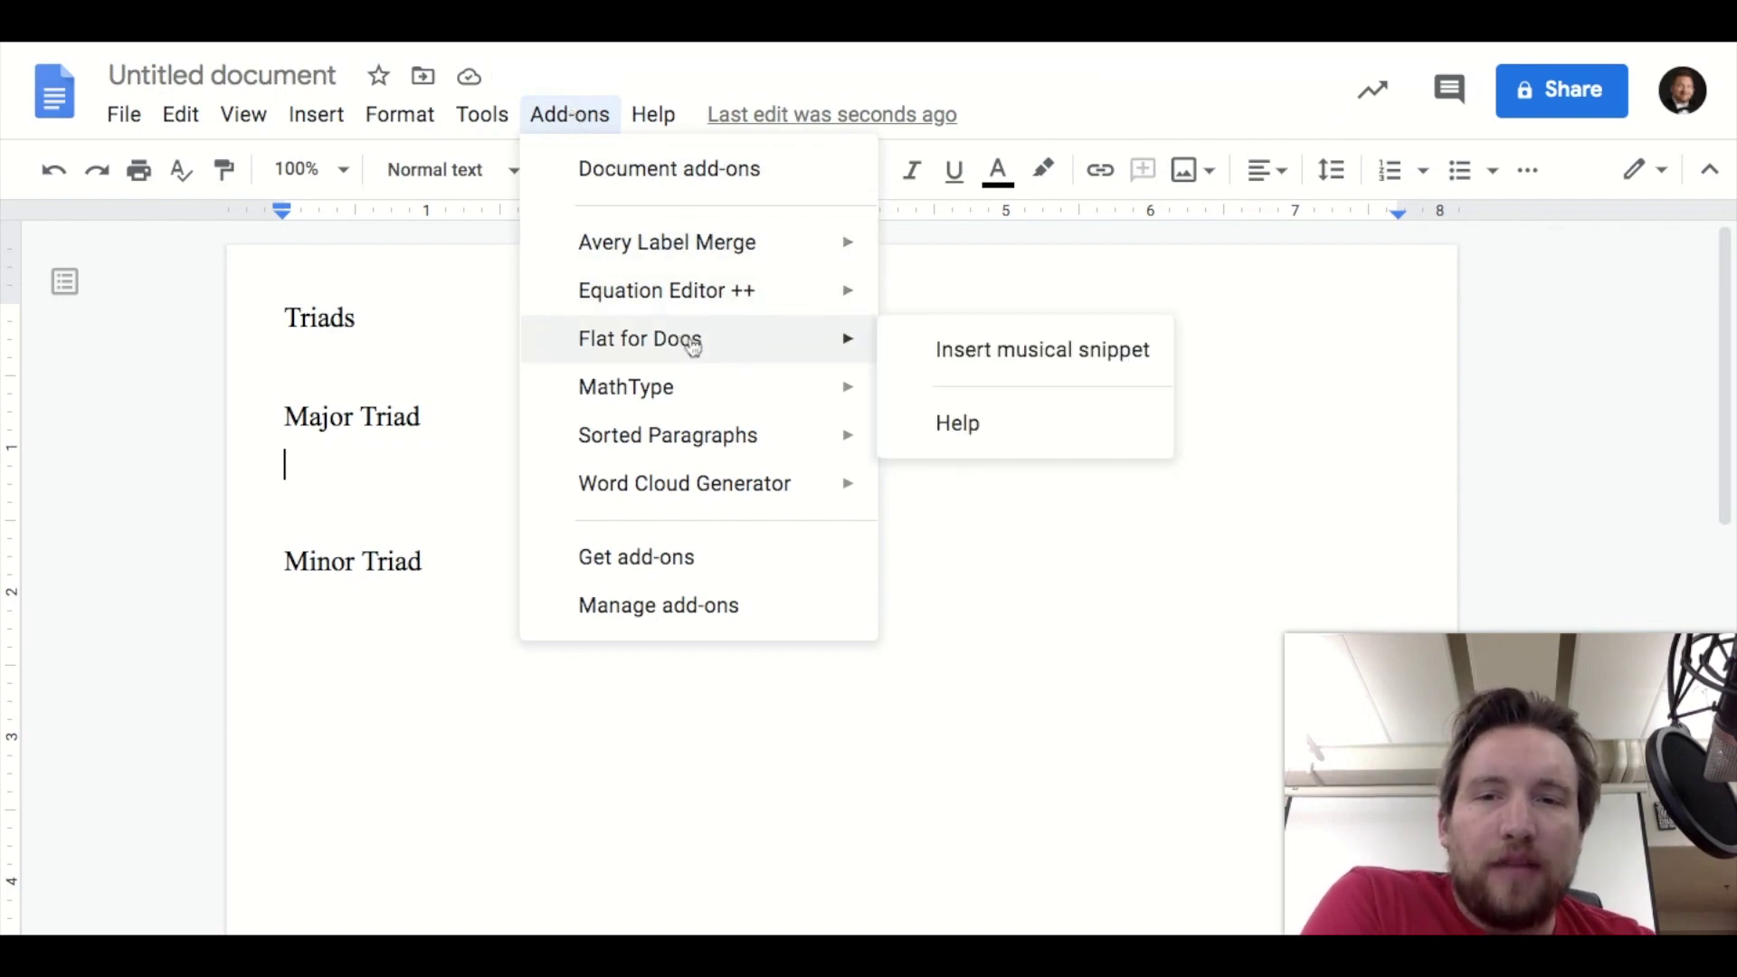
left_click(1026, 353)
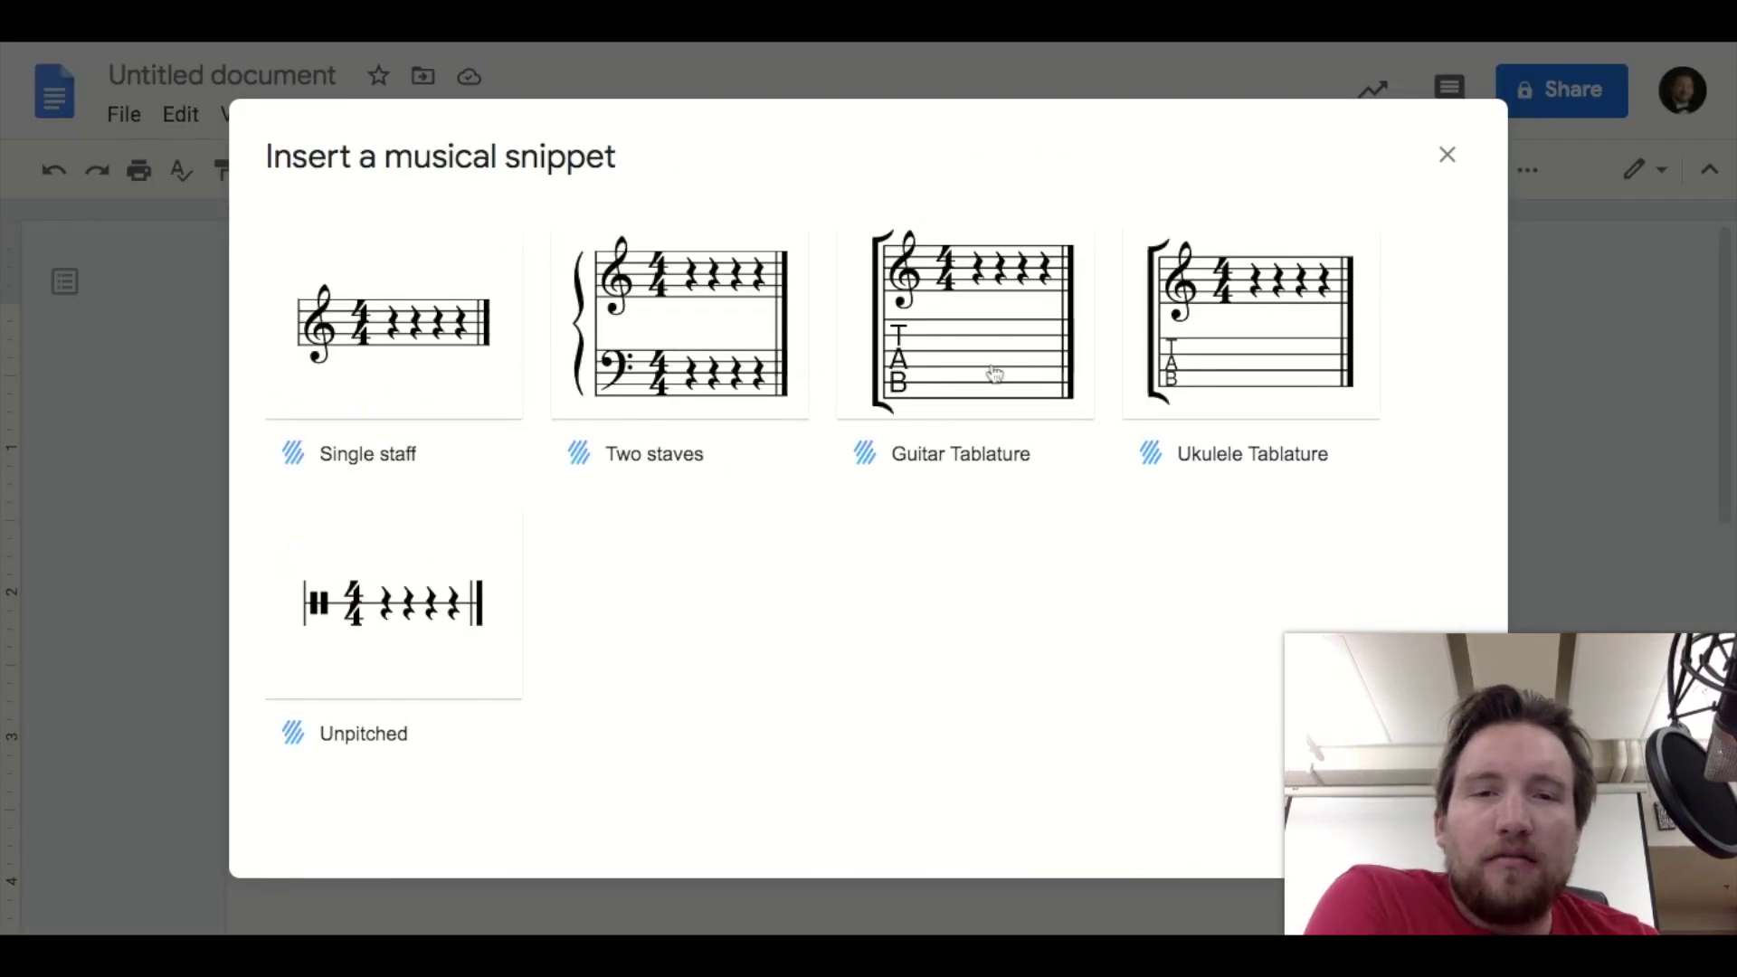
left_click(391, 336)
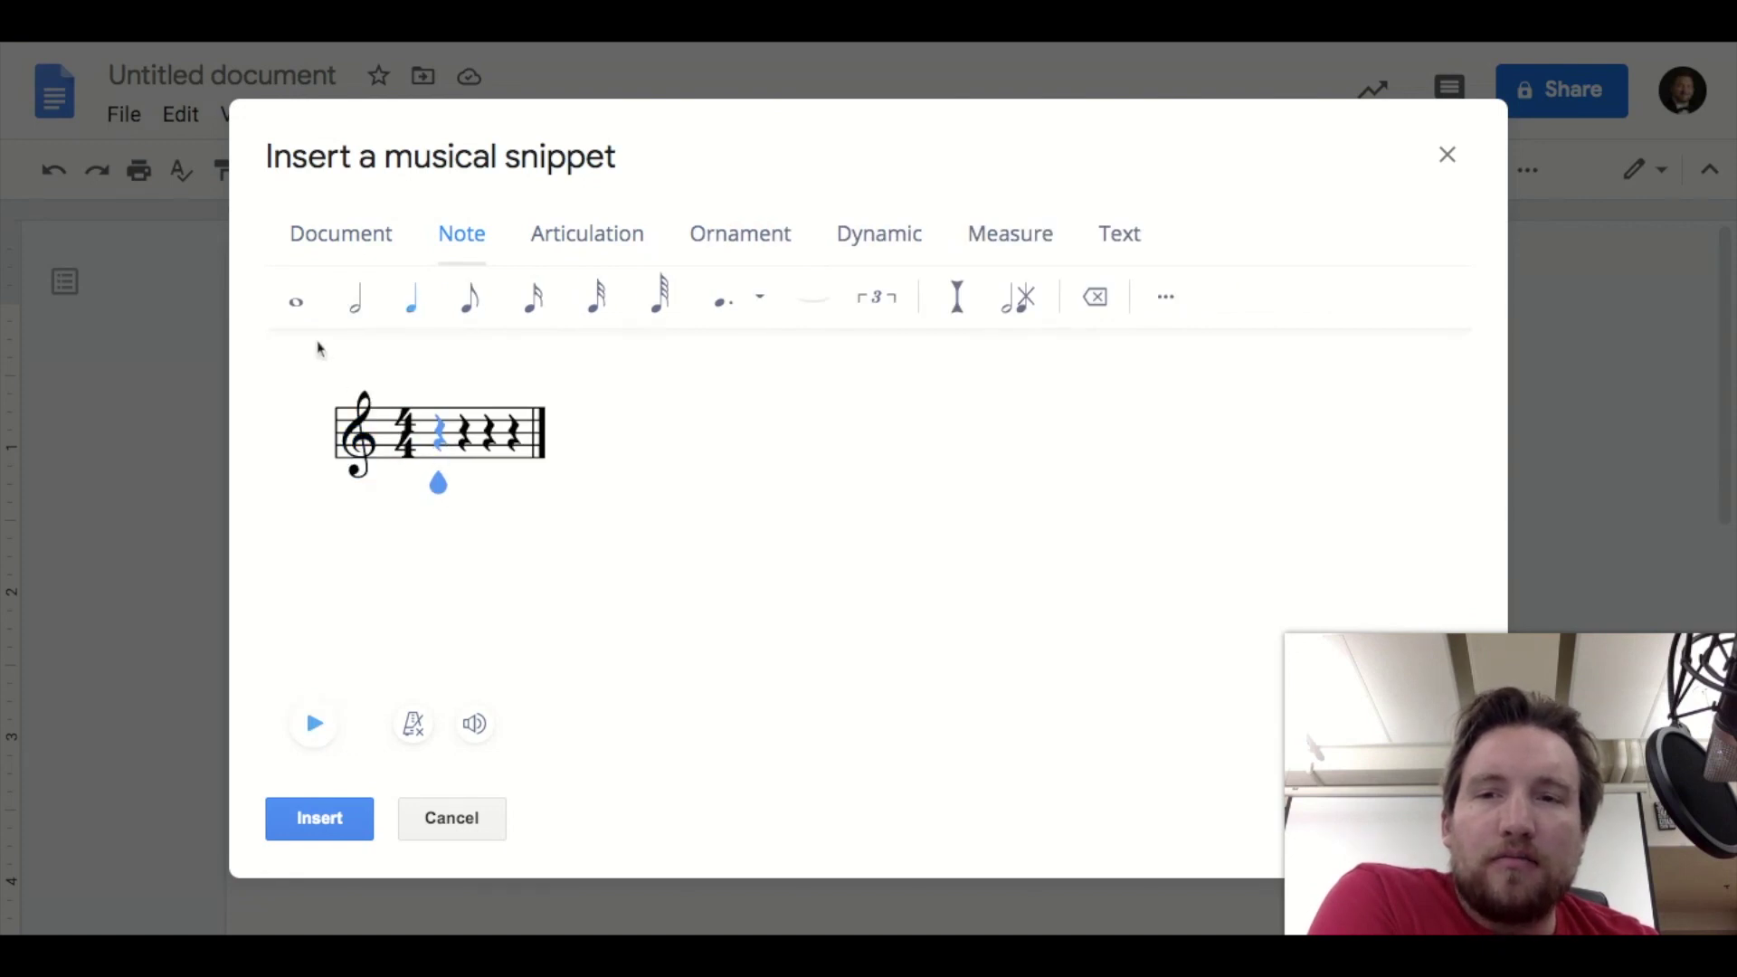
Enter F, A and C quarter notes, play them back, and insert the treble-clef snippet
left_click(441, 457)
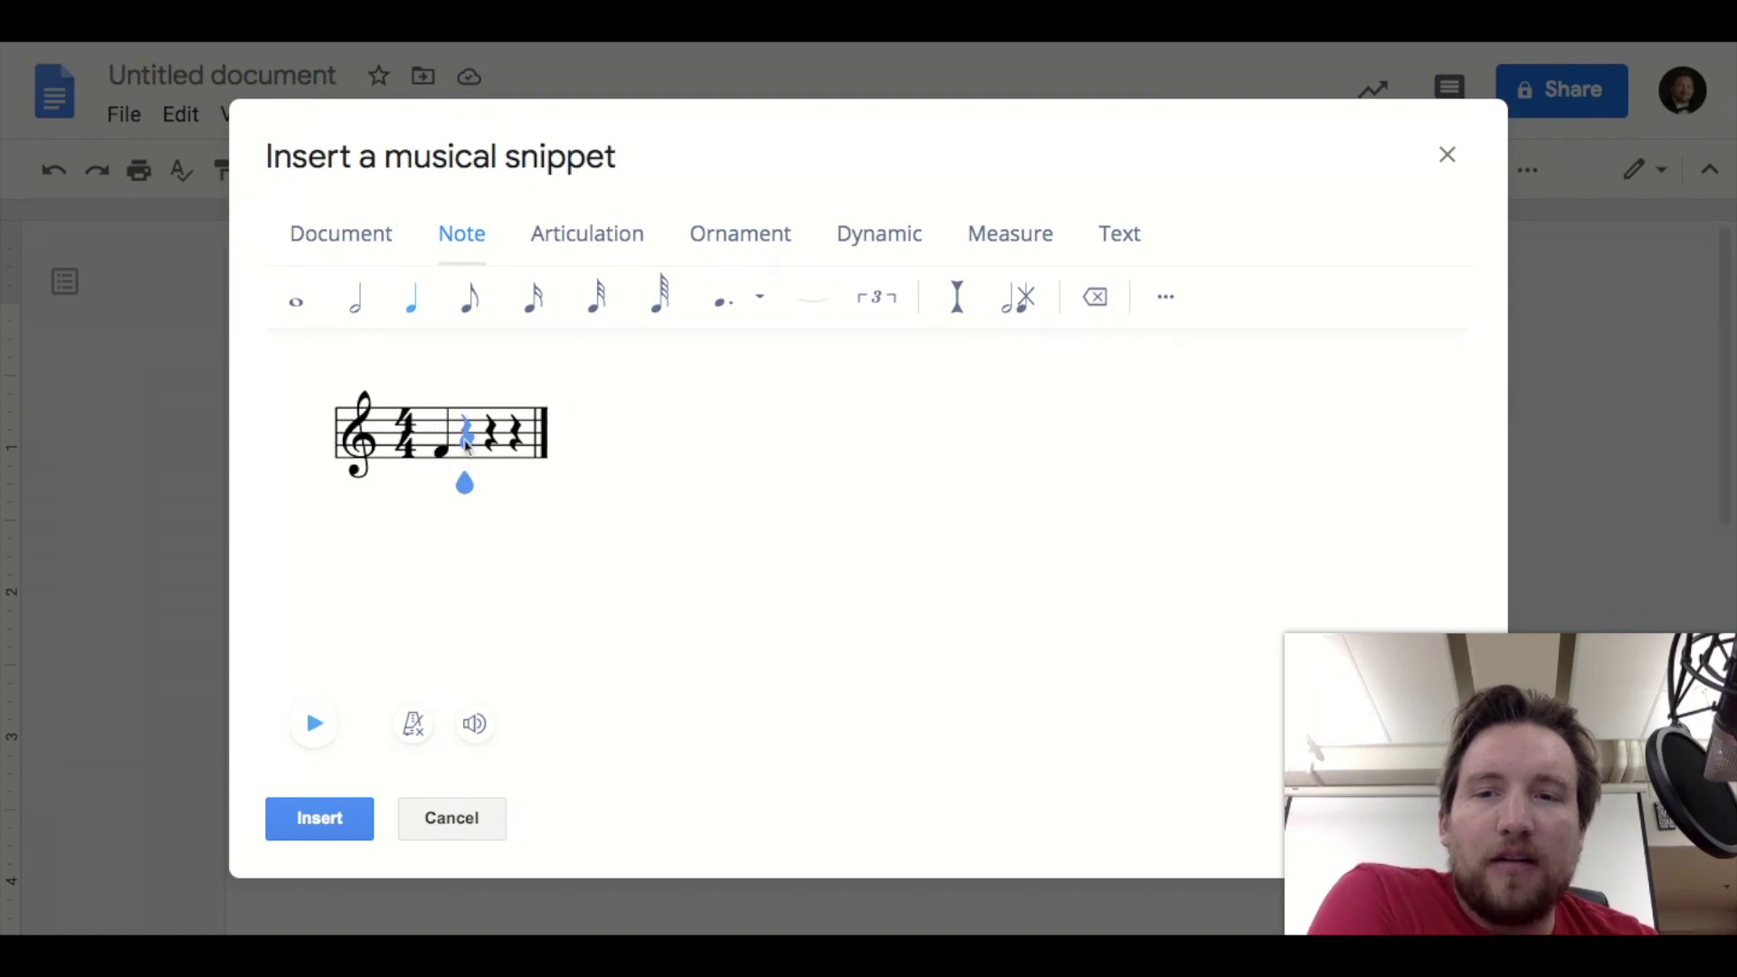
left_click(466, 439)
left_click(493, 425)
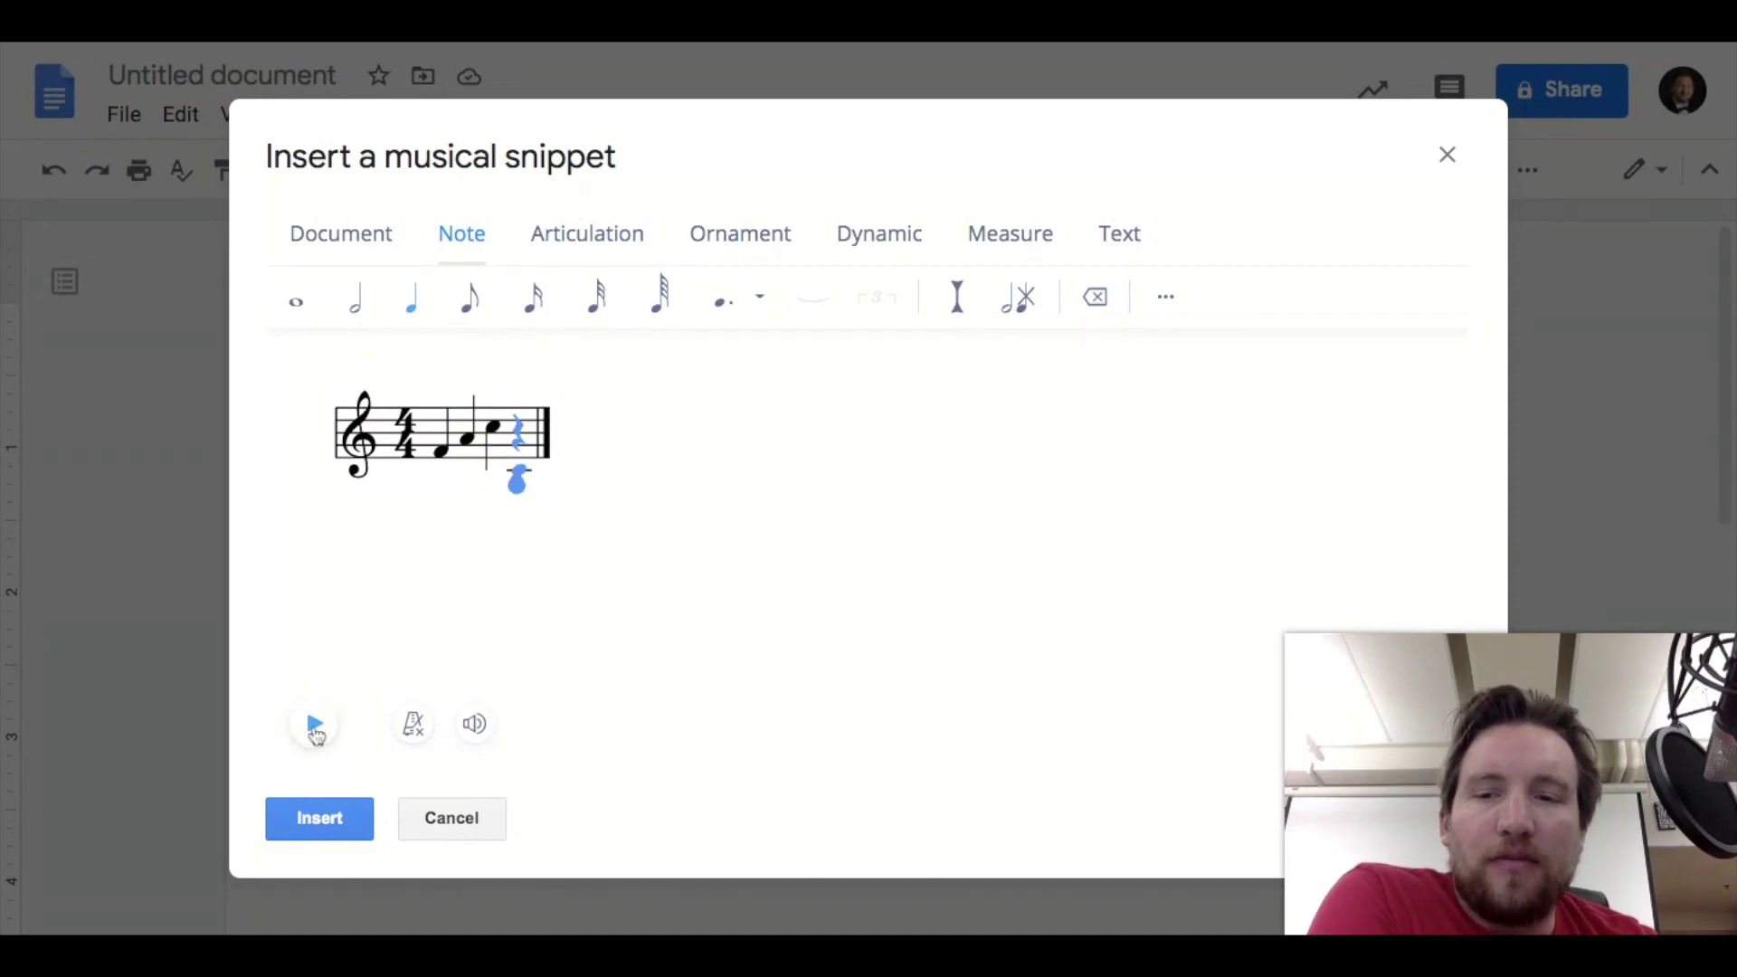
left_click(315, 729)
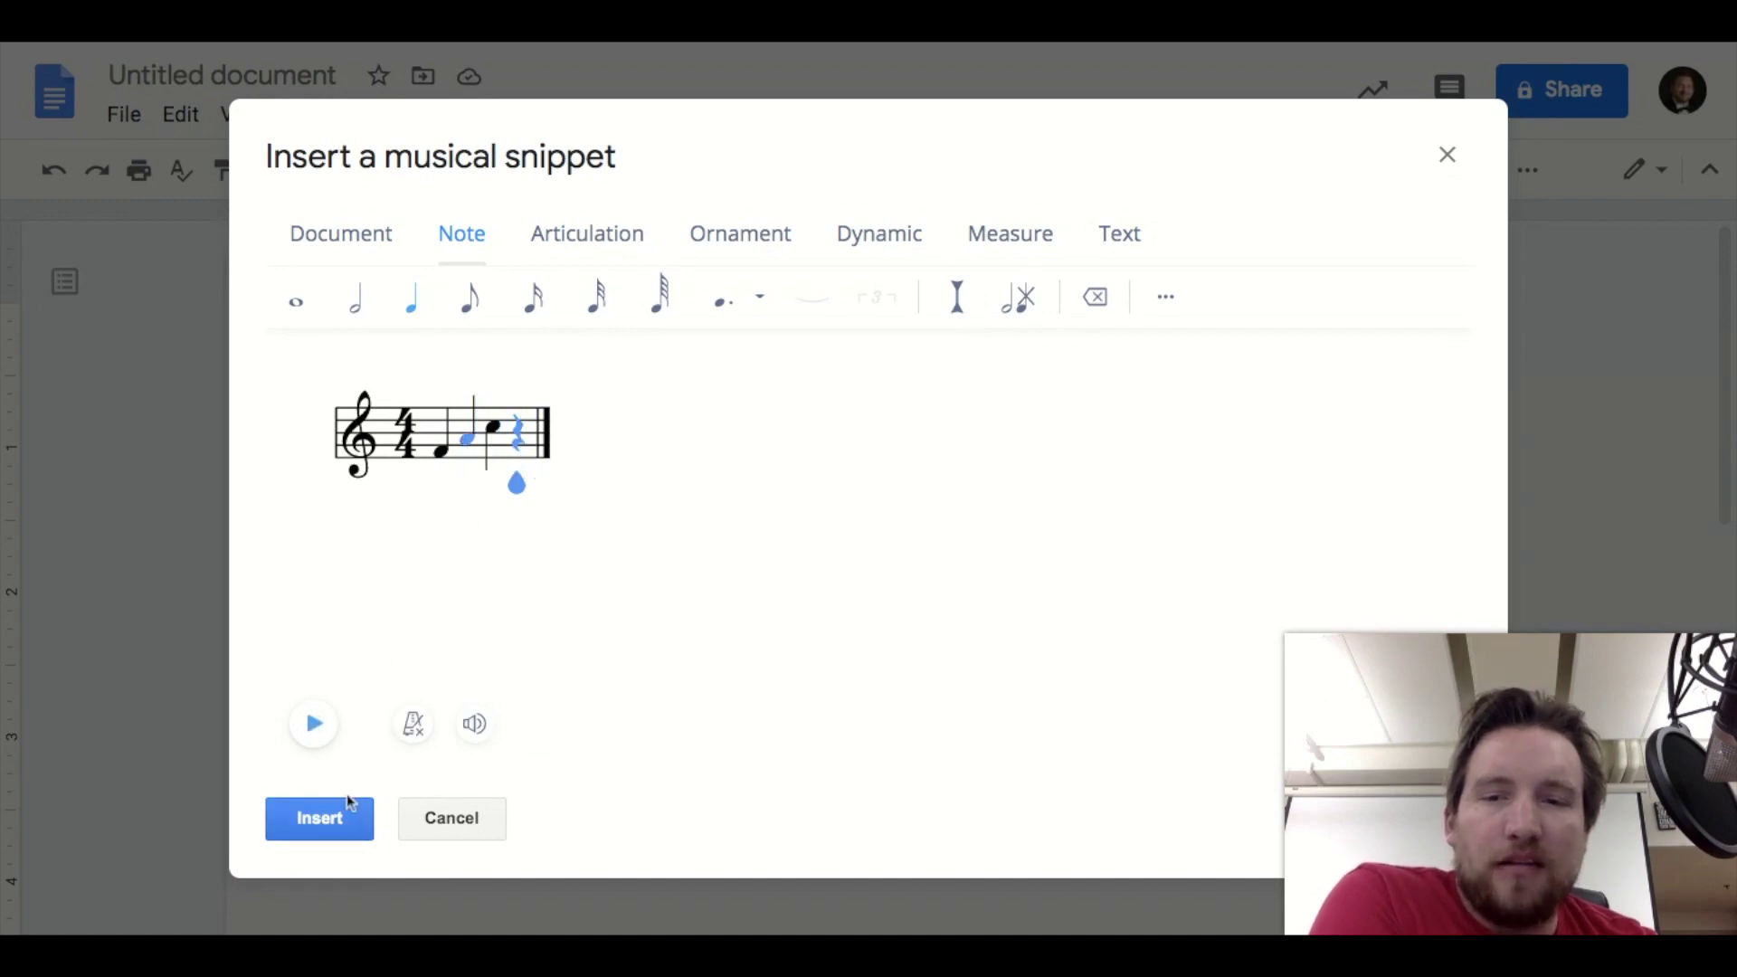
left_click(340, 824)
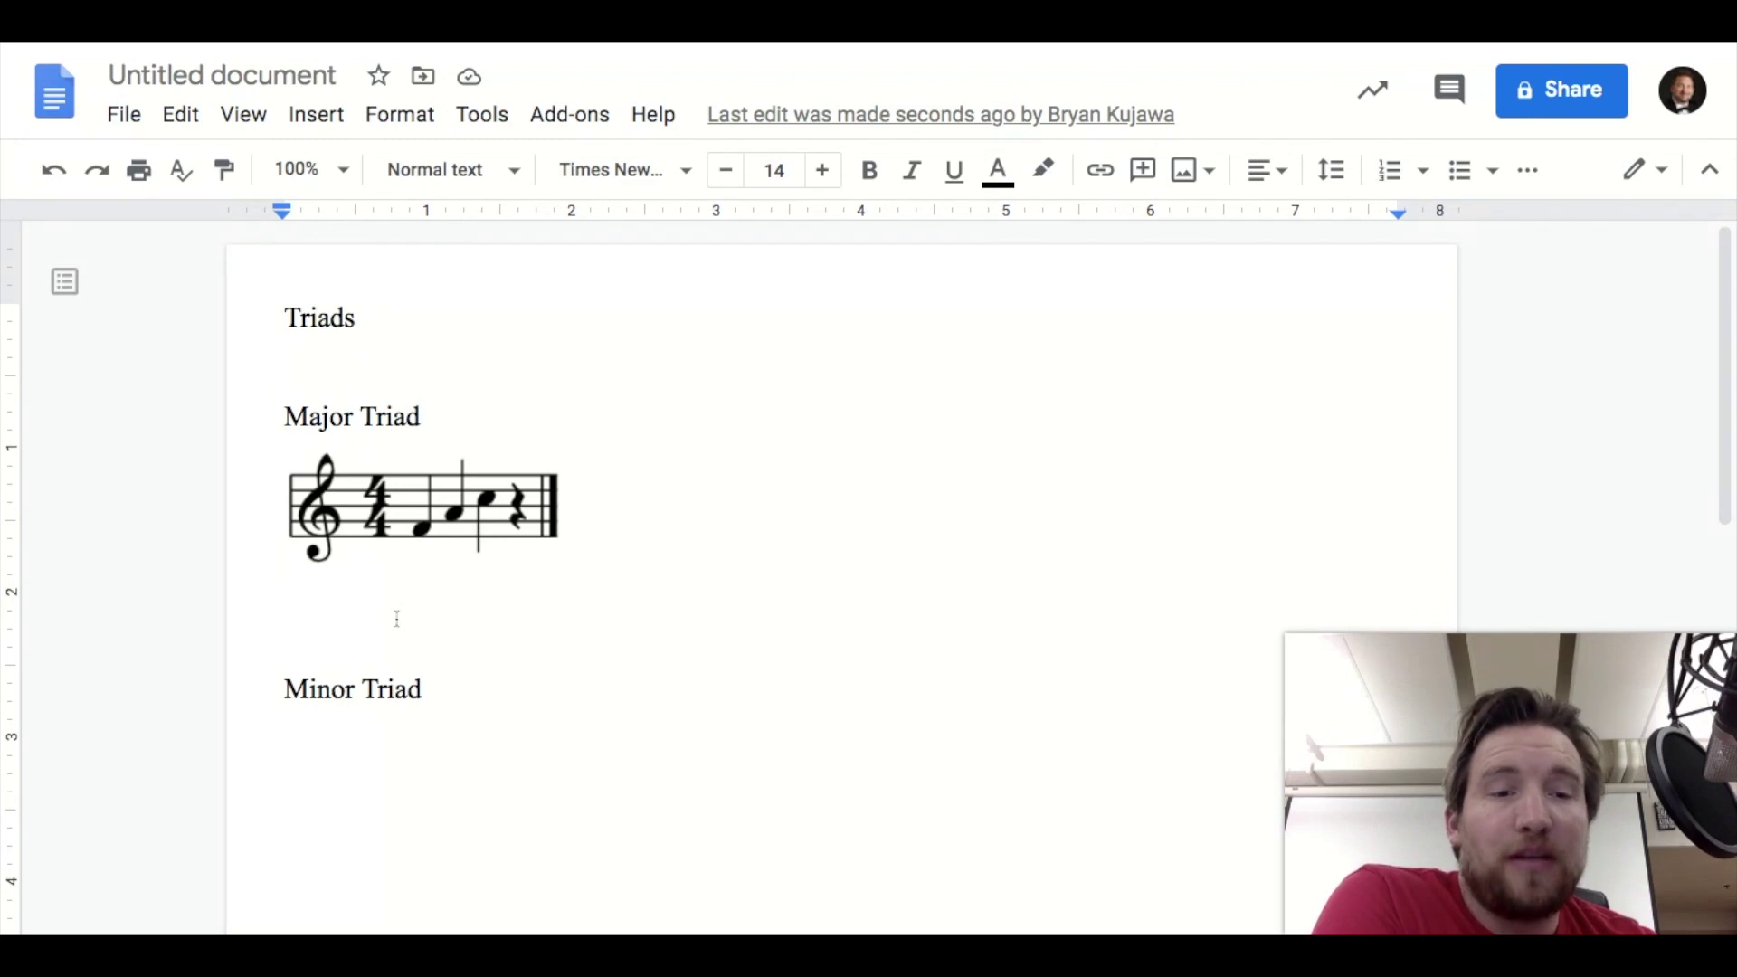
Delete the empty line above Minor Triad and add a blank line beneath it
left_click(286, 640)
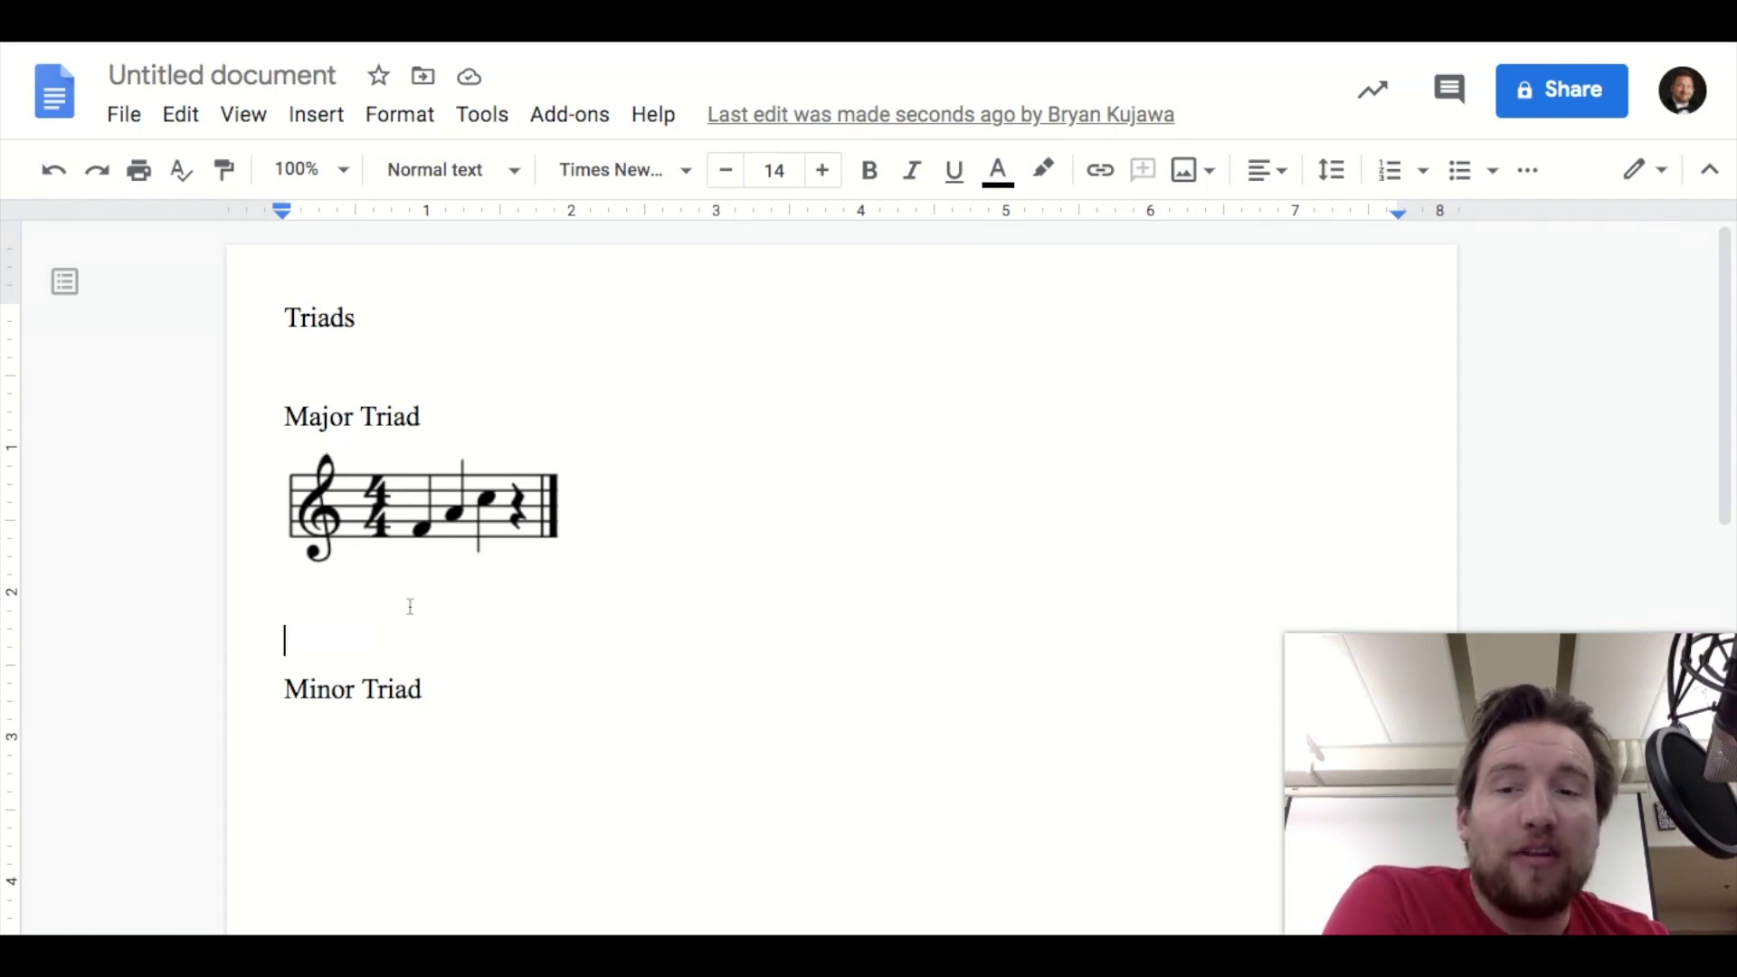
key("BackSpace")
left_click(455, 634)
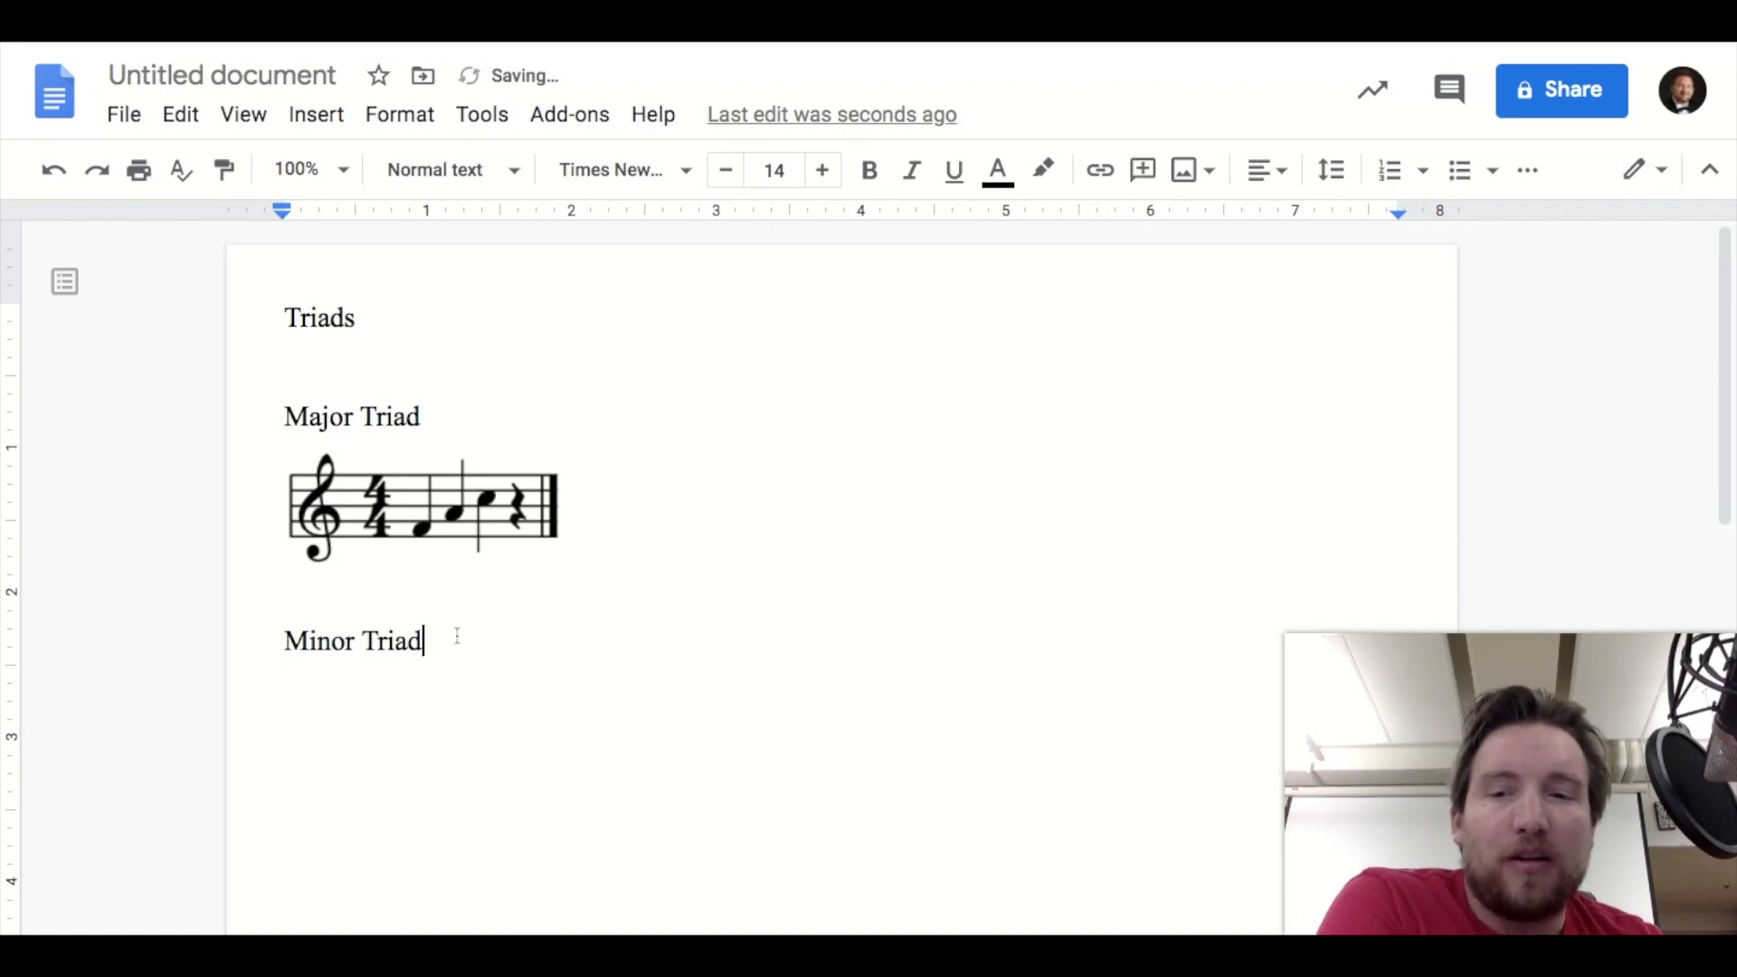
key("Return")
key("Return")
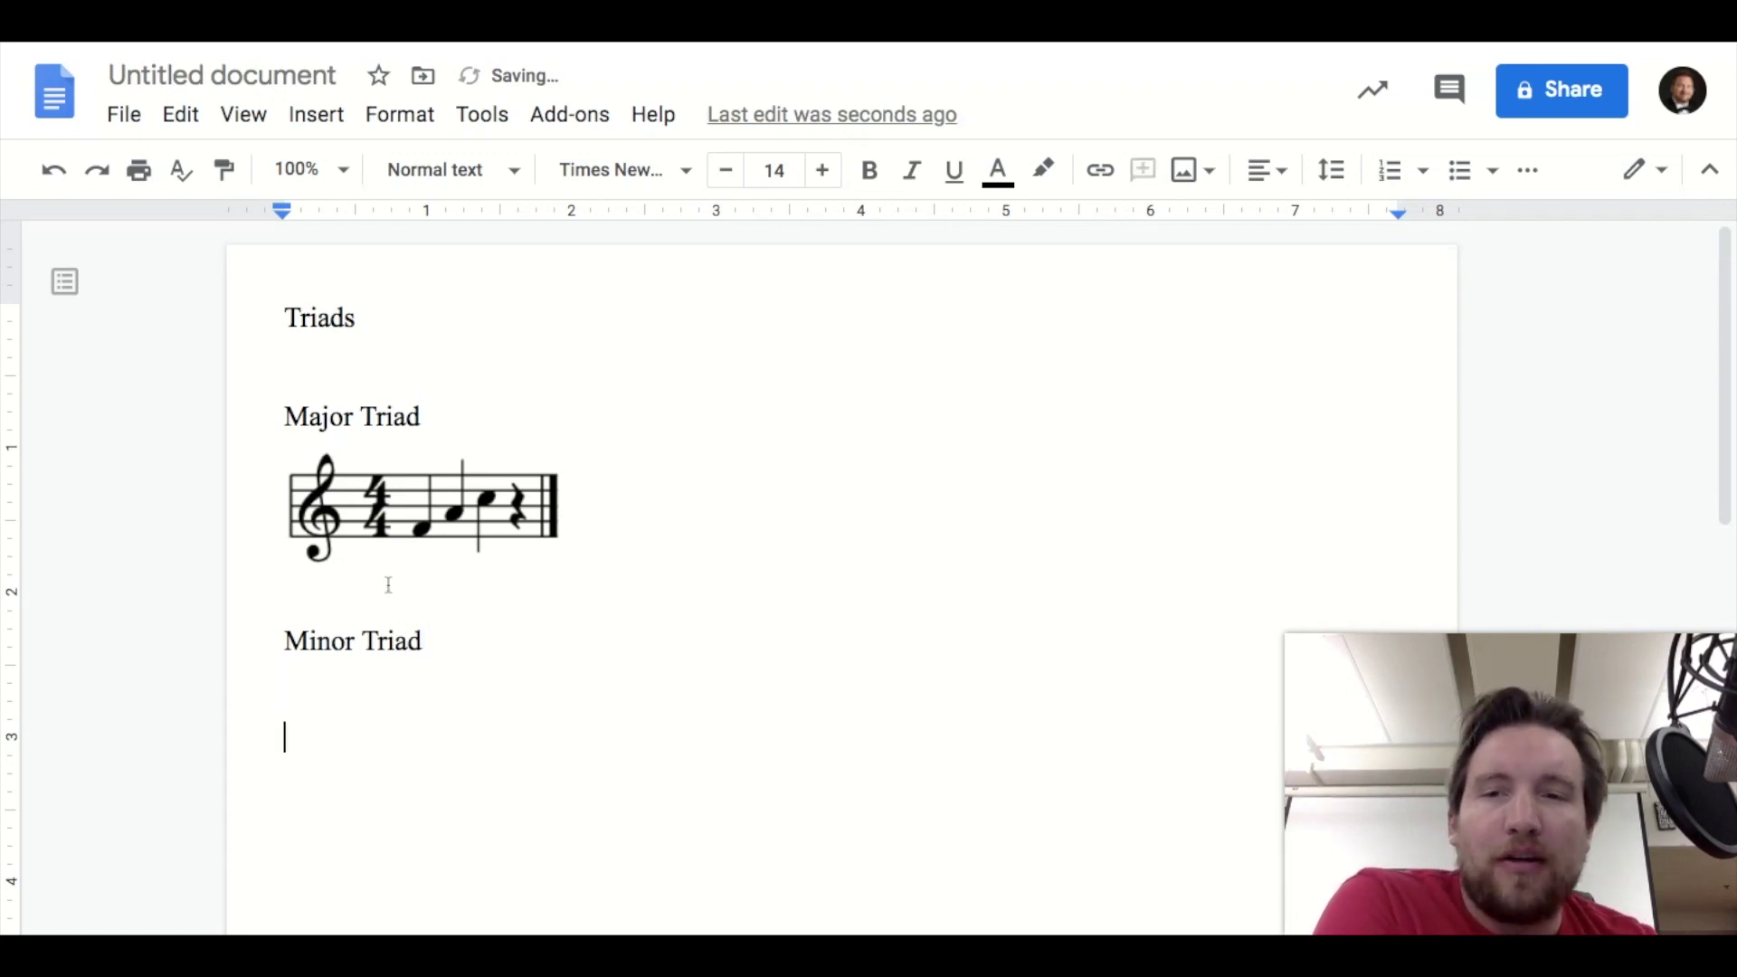
Start a new single-staff Flat for Docs snippet and change its clef to bass
left_click(573, 122)
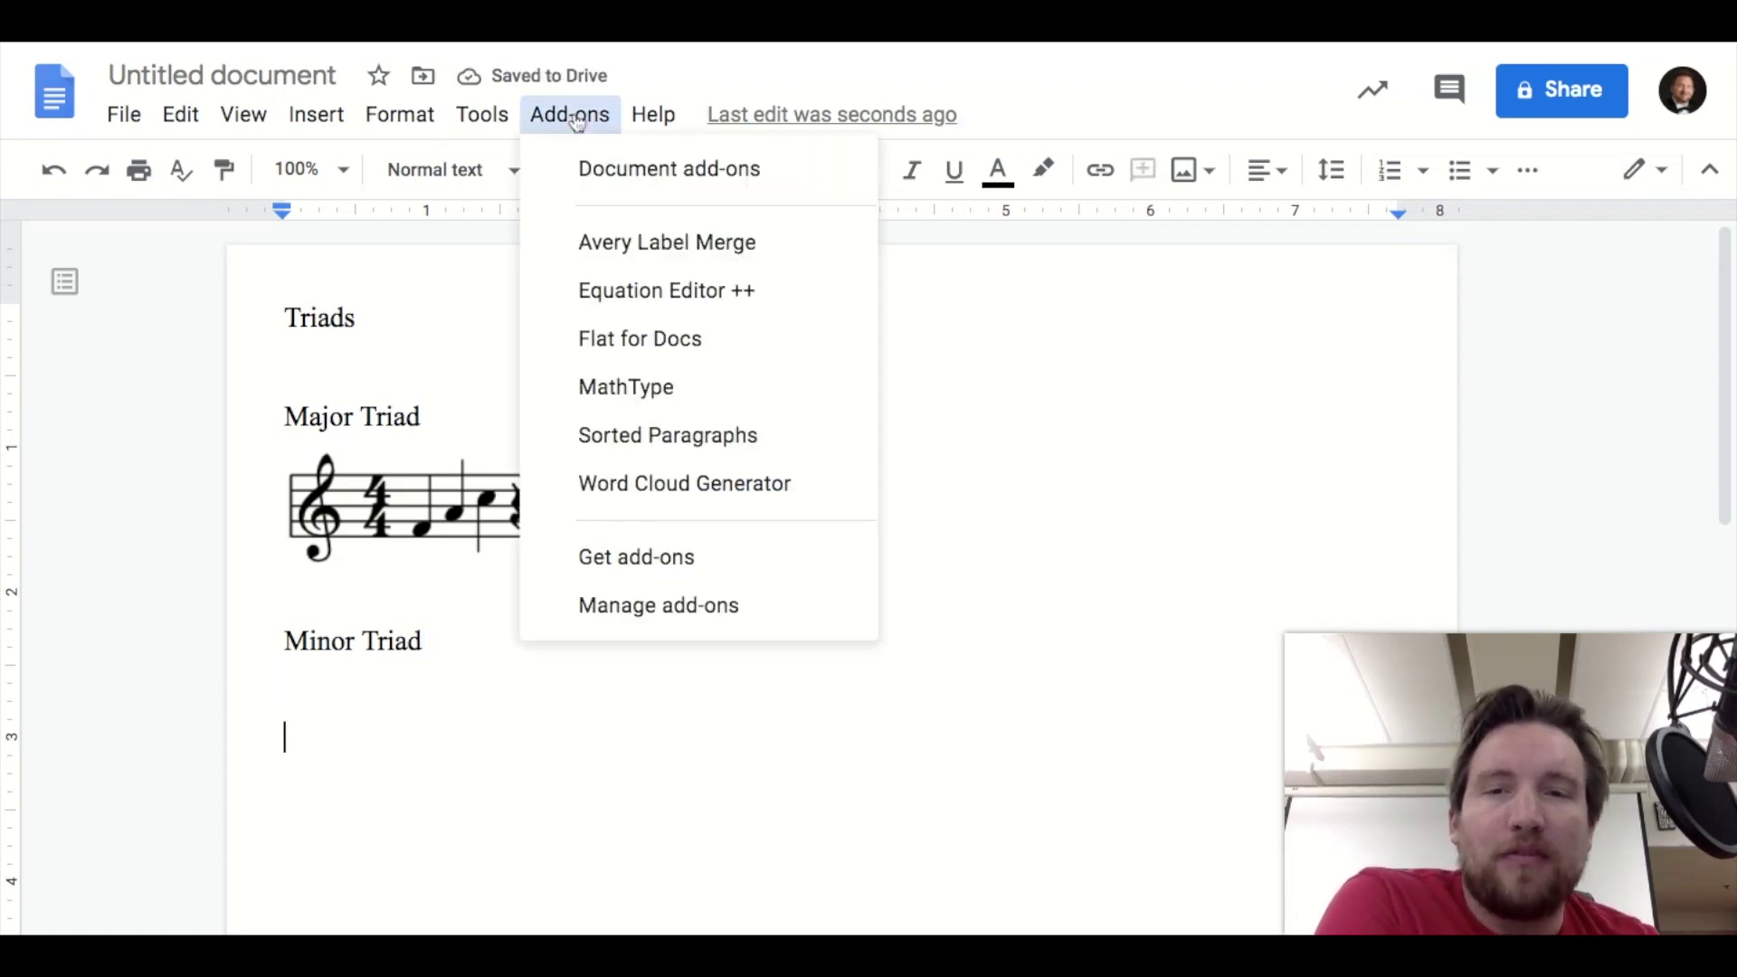
mouse_move(709, 345)
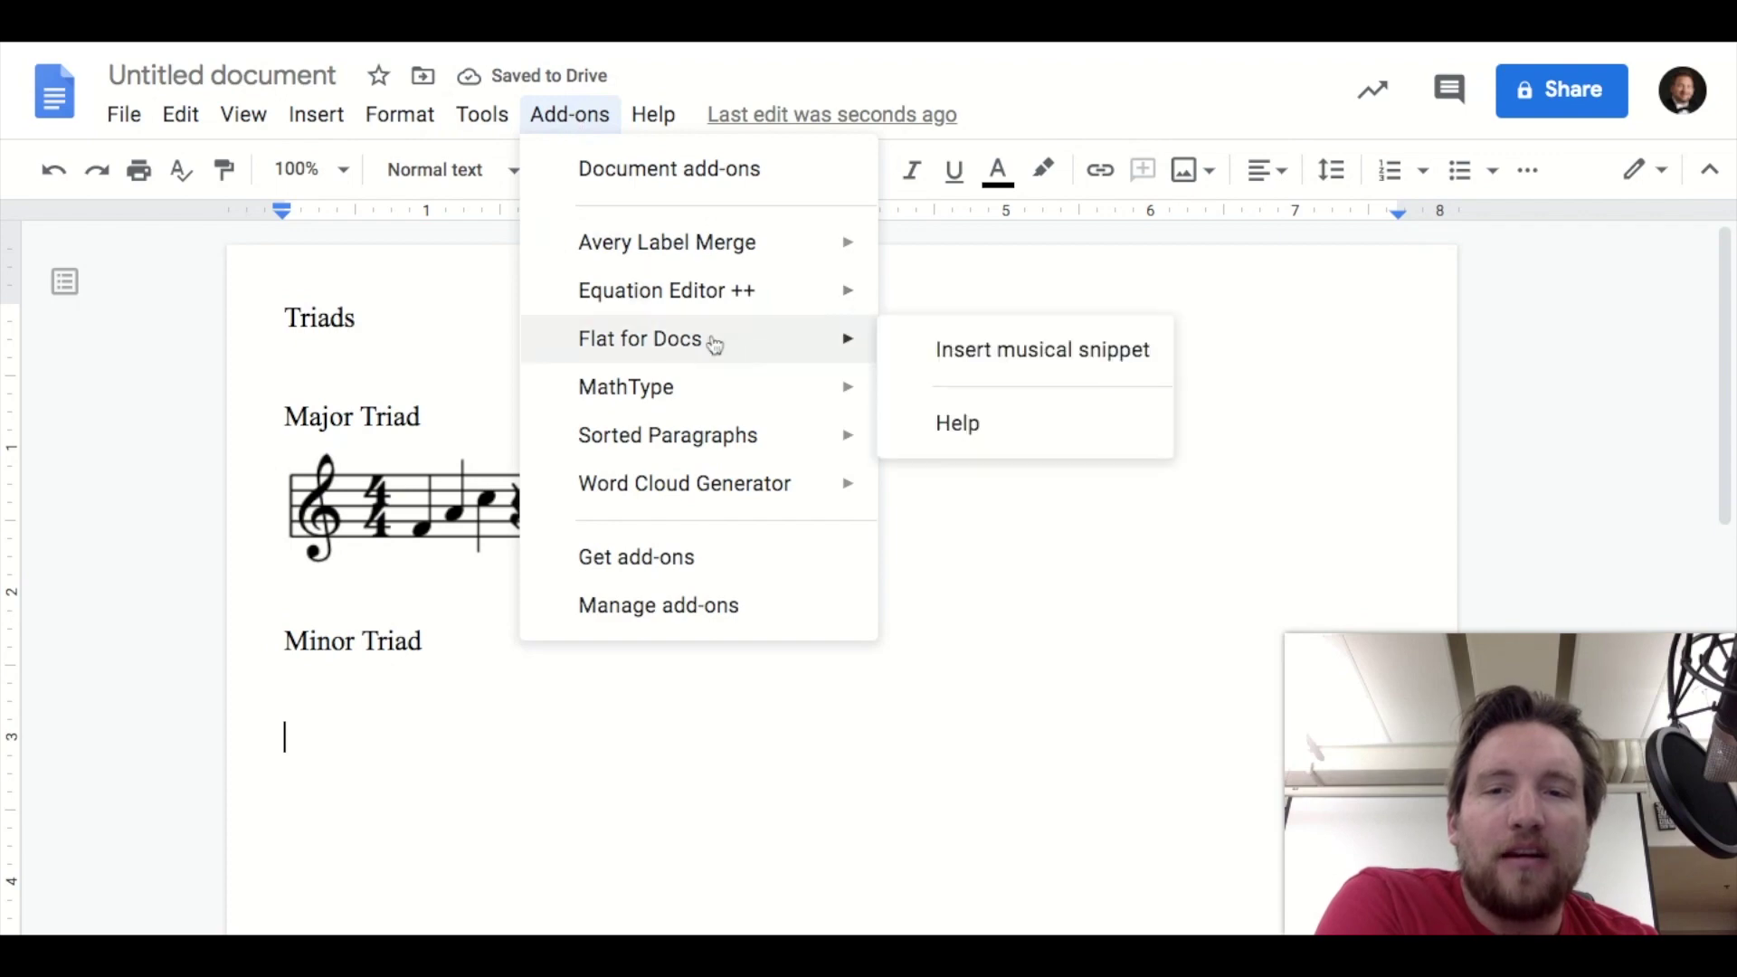
left_click(976, 355)
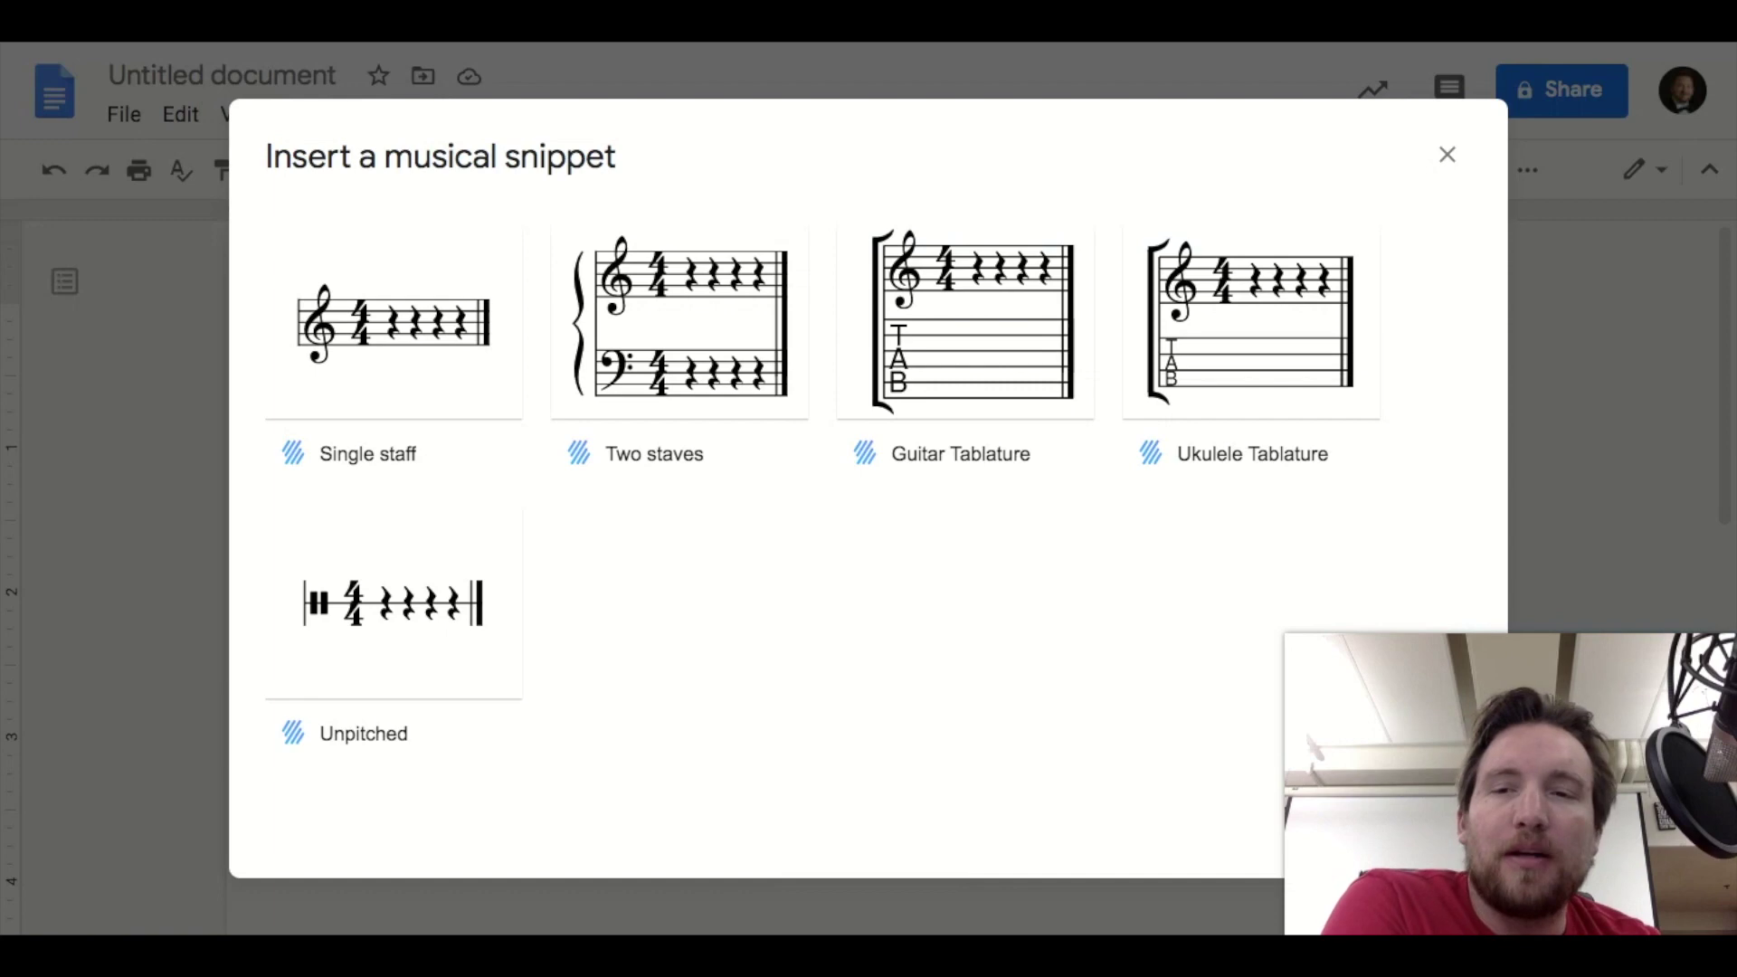
left_click(376, 336)
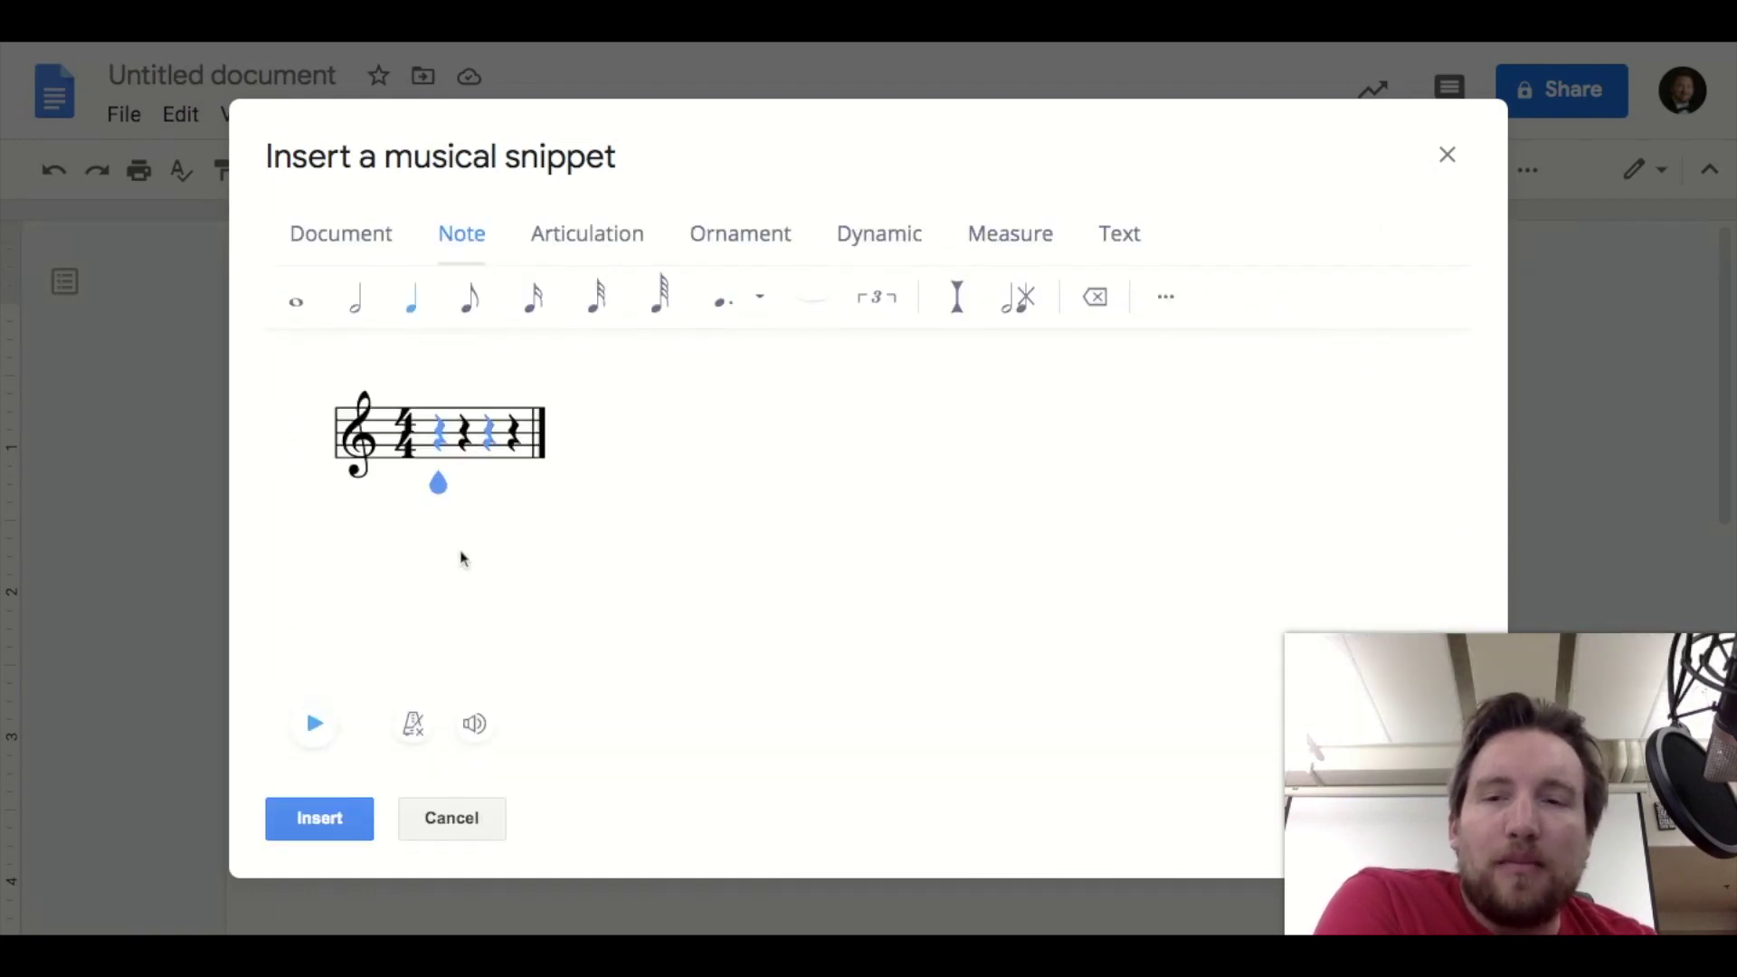
left_click(369, 460)
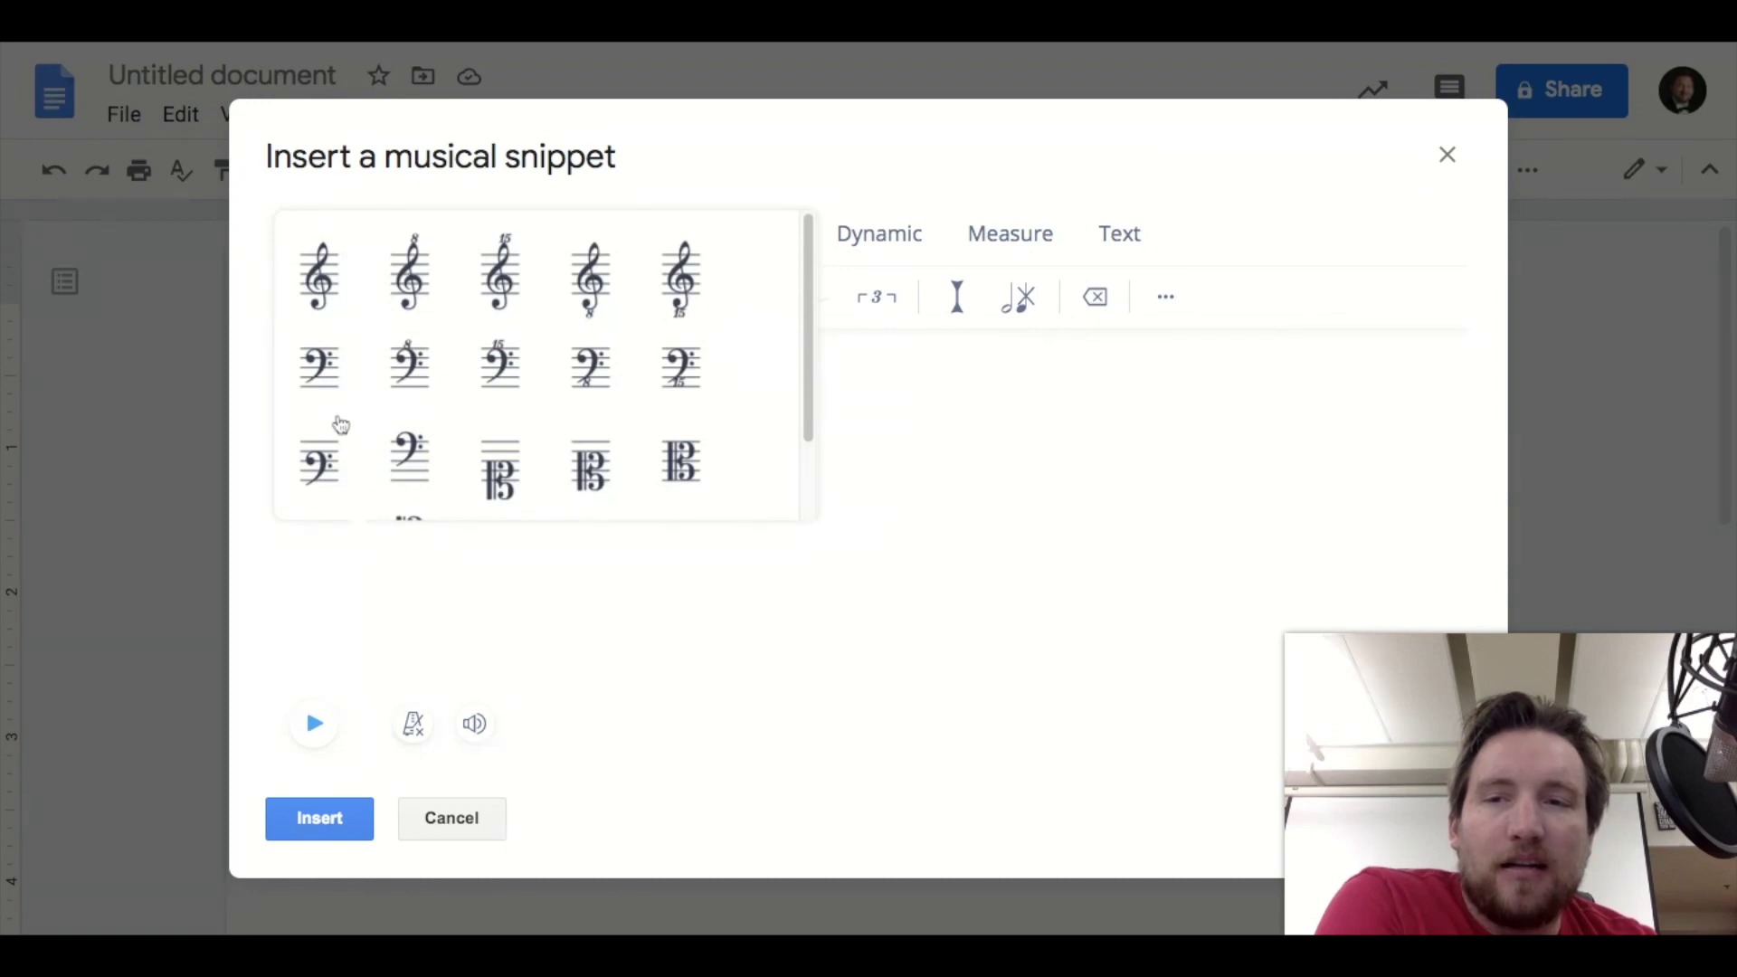
left_click(321, 380)
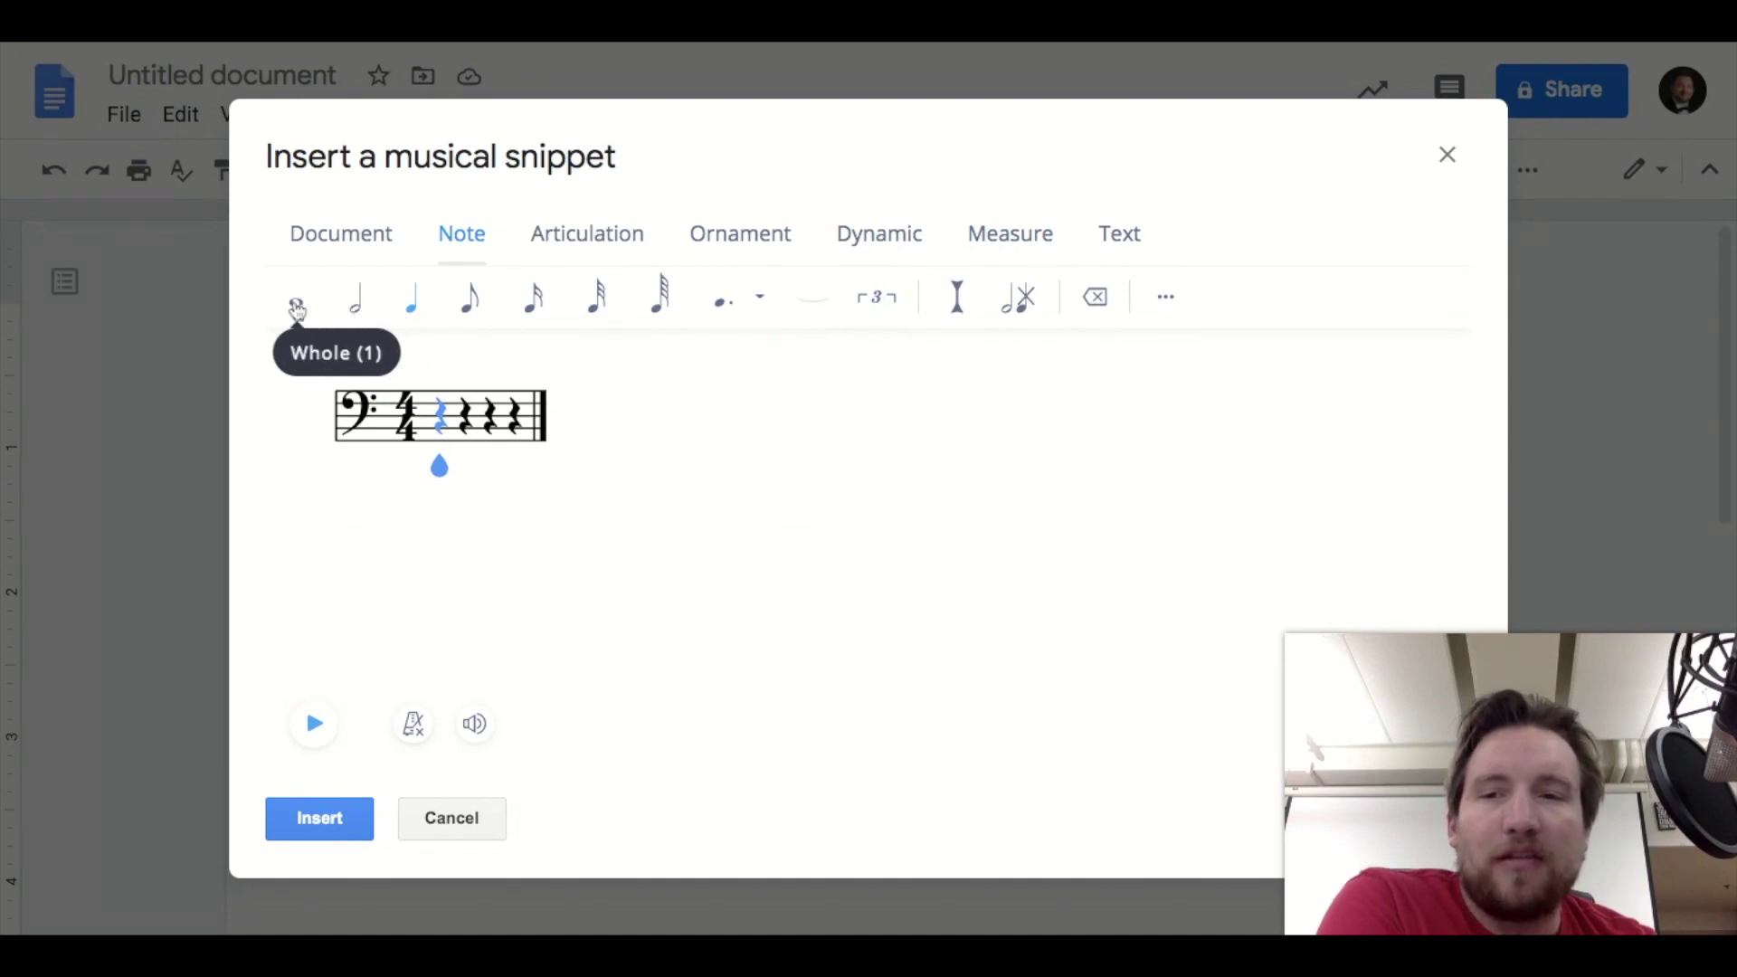
Enter a two-note whole-note chord, flat it, and insert the bass-clef snippet
left_click(298, 306)
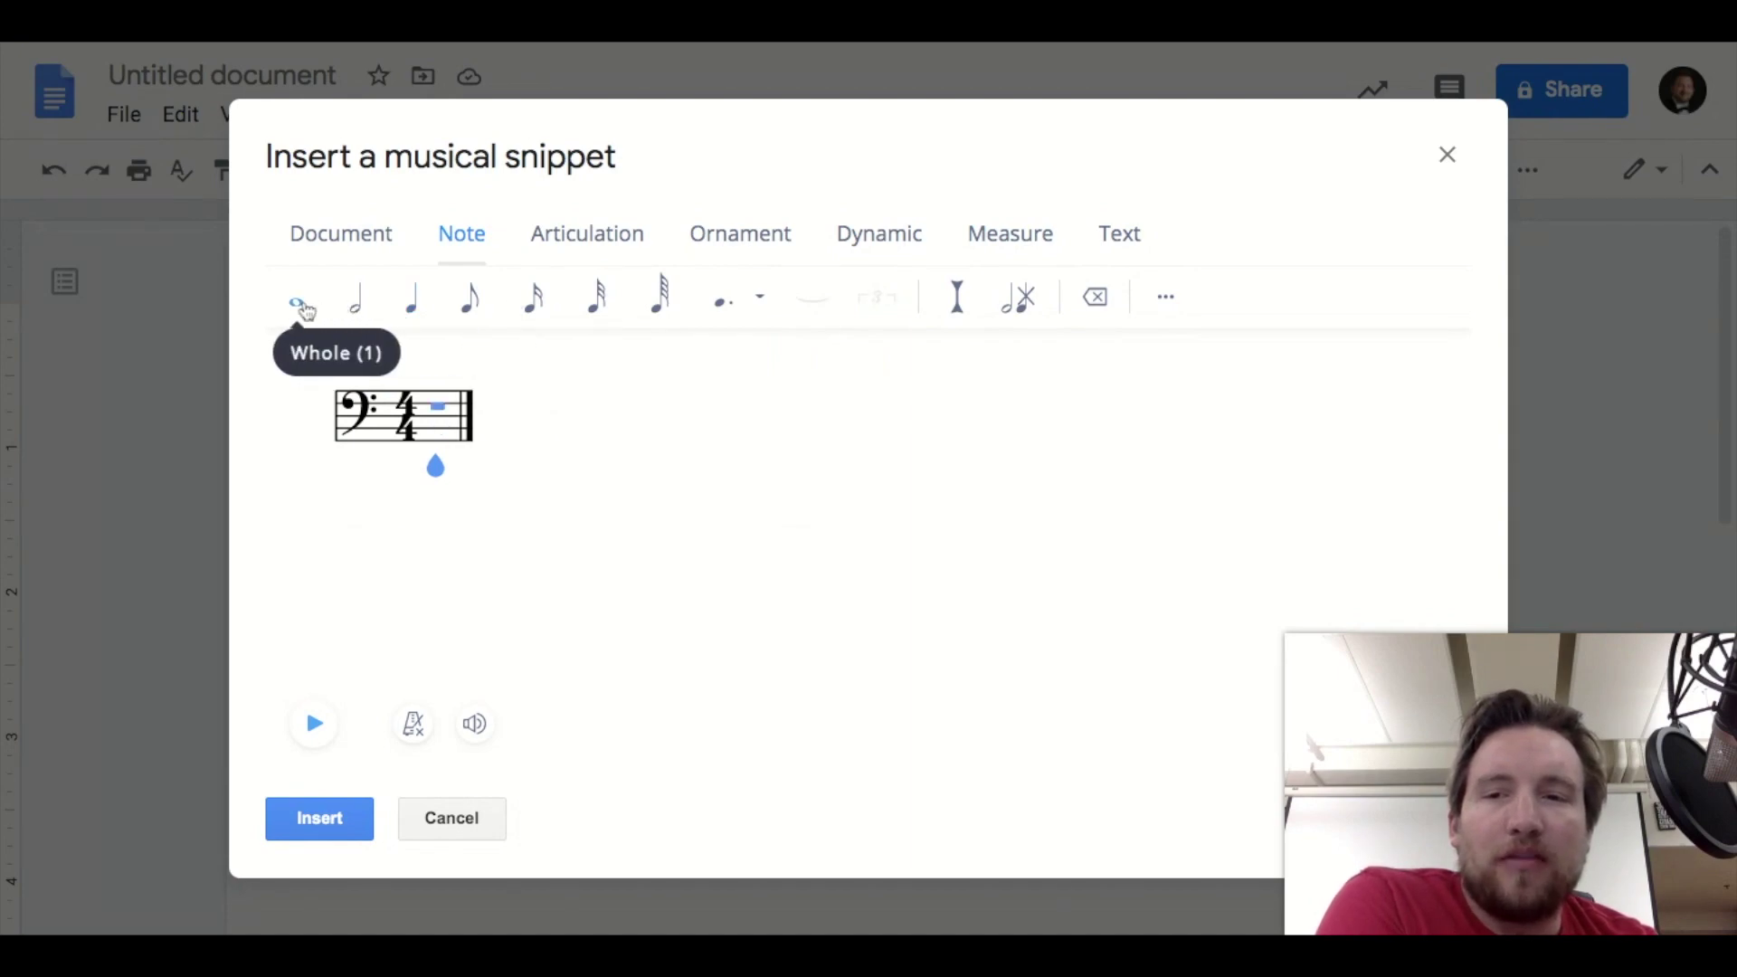
left_click(441, 425)
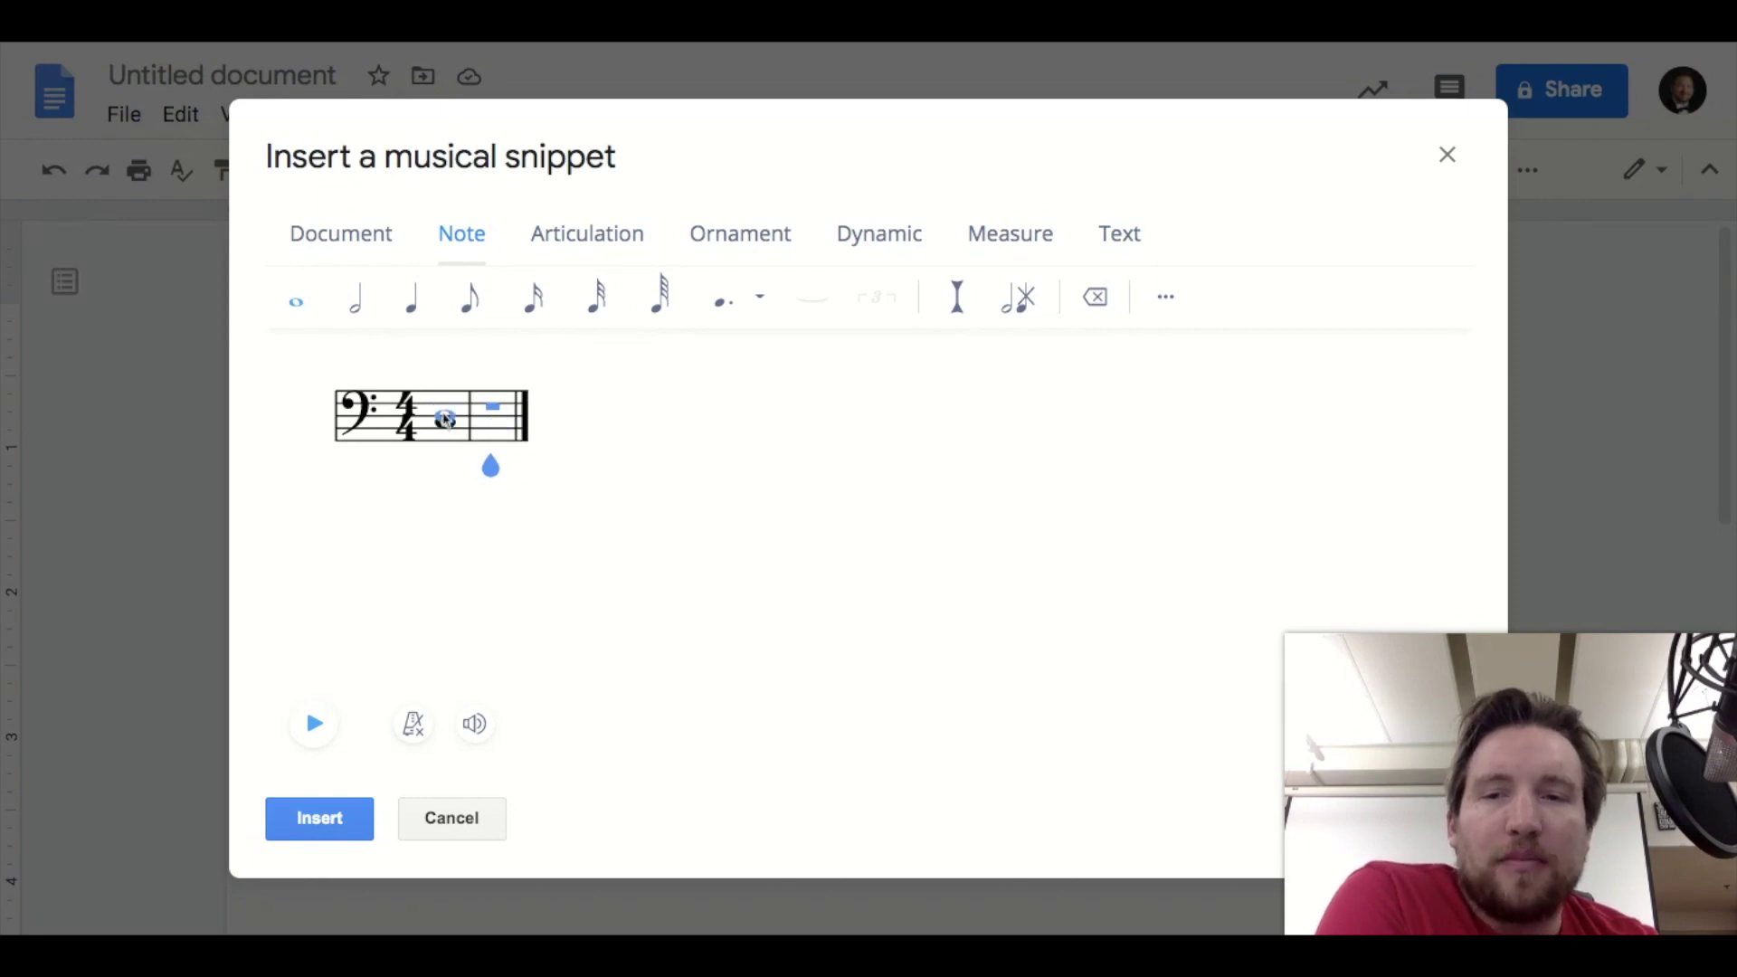
left_click(445, 412)
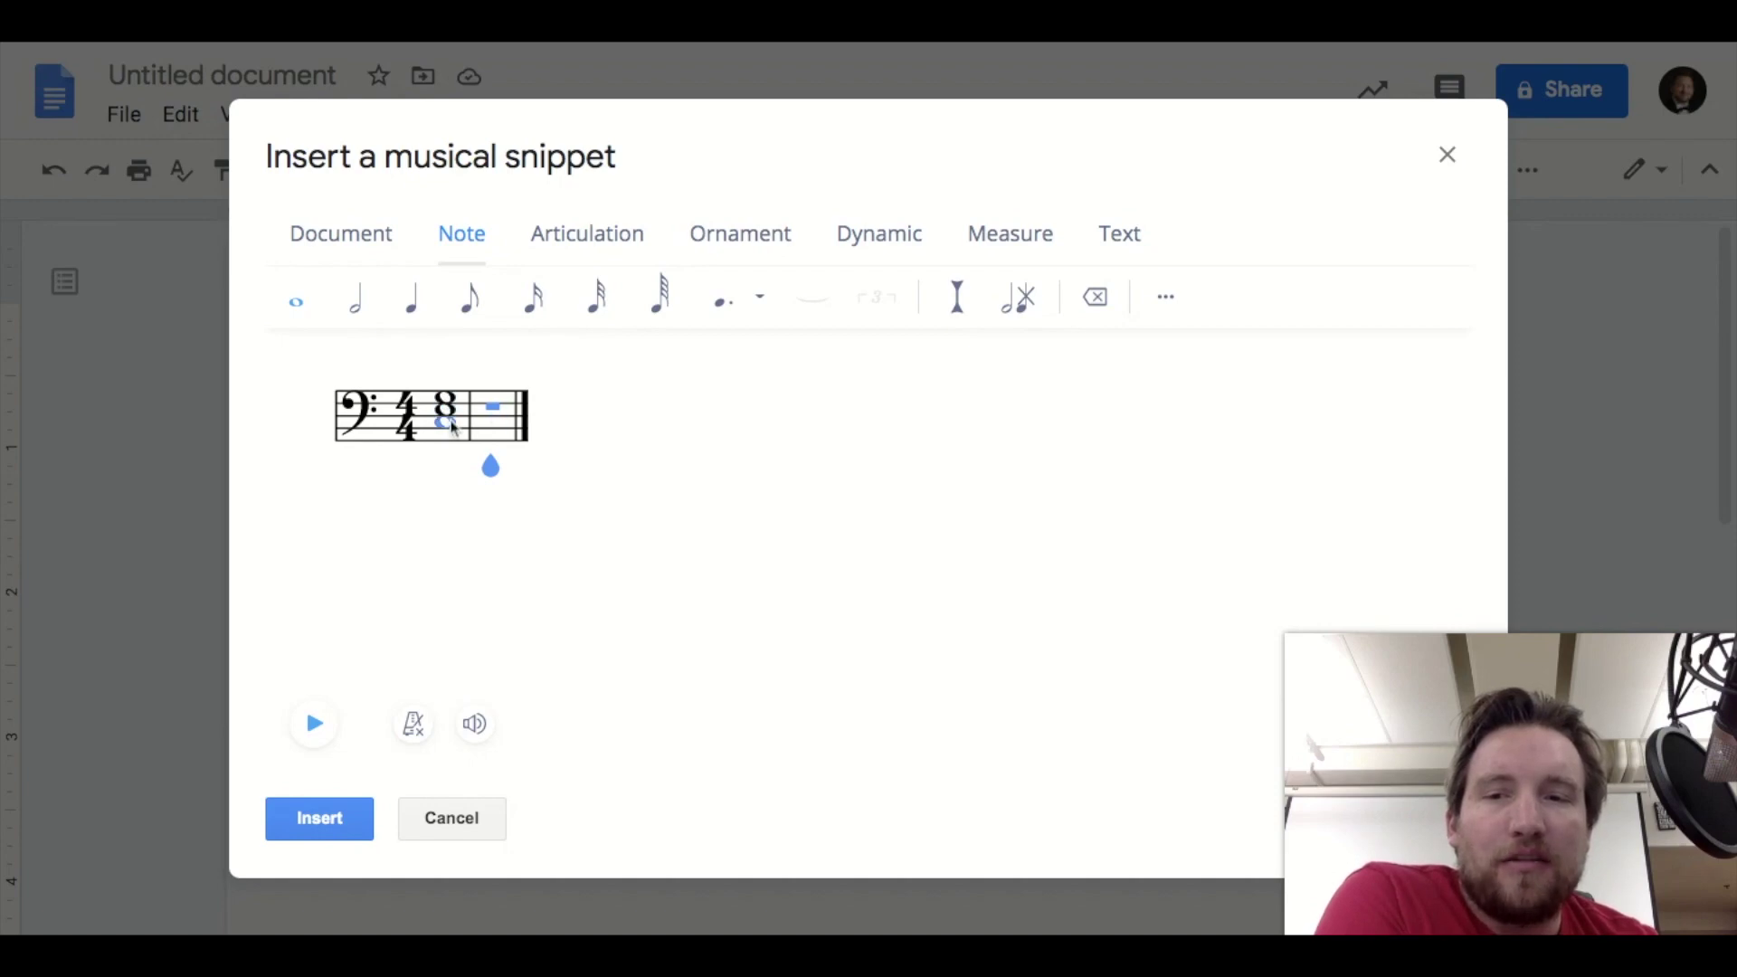
left_click(450, 419)
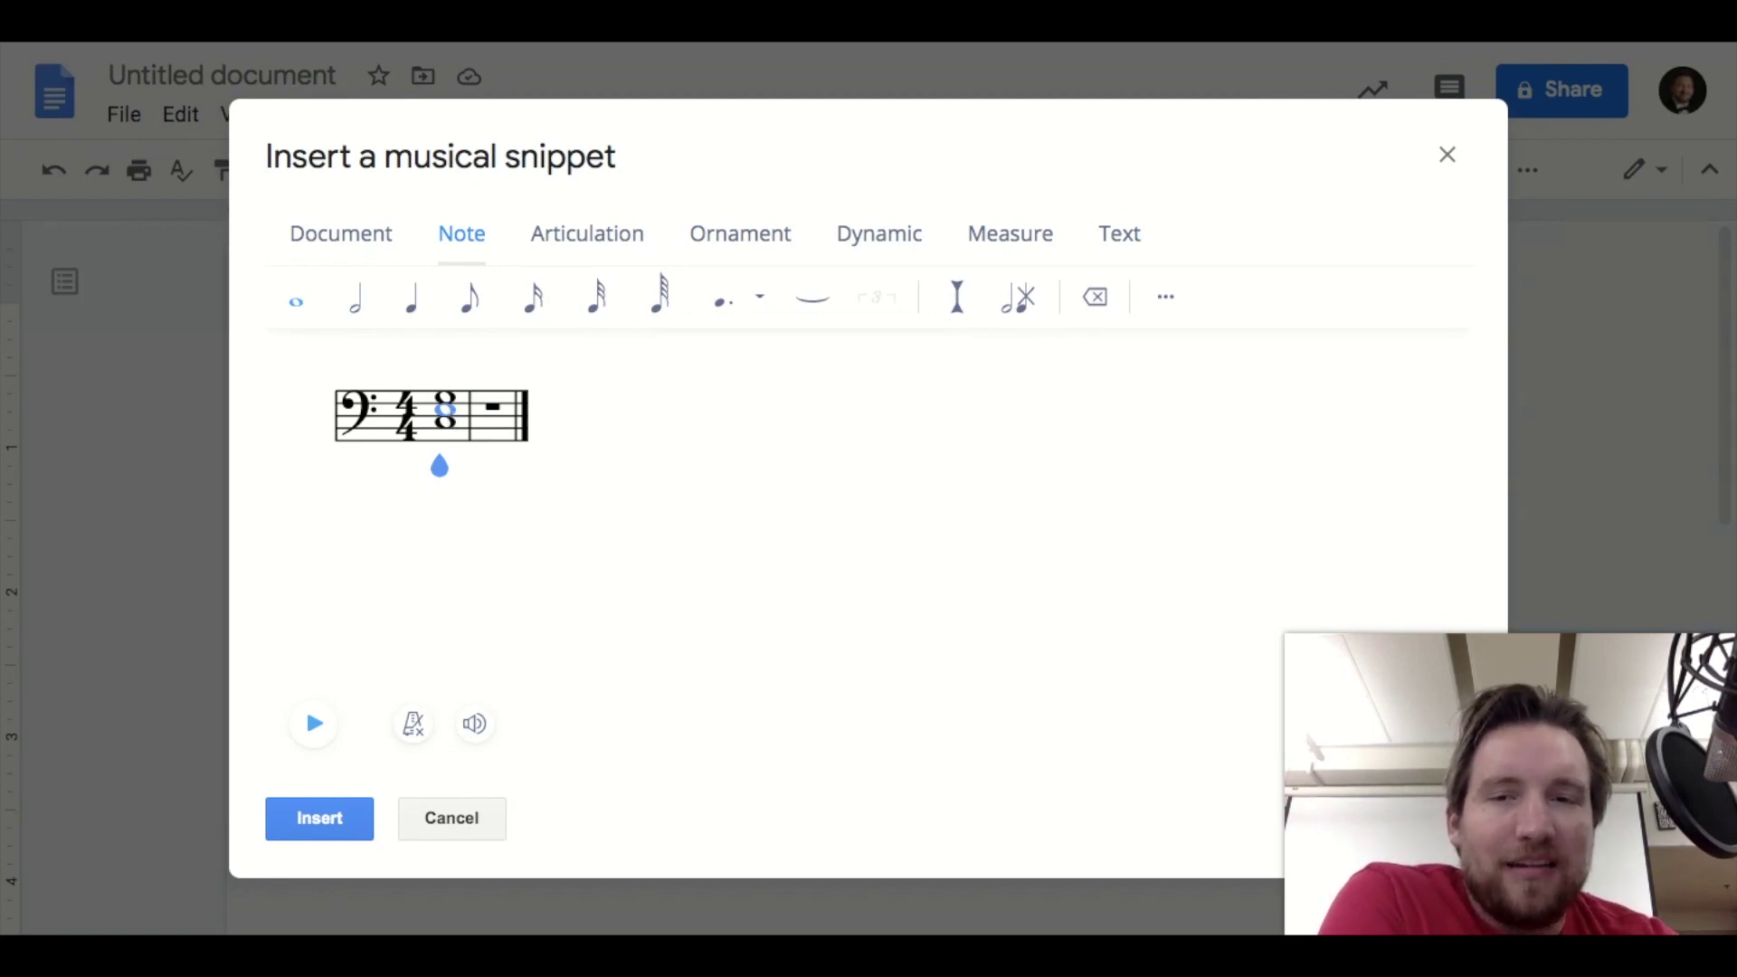
key("minus")
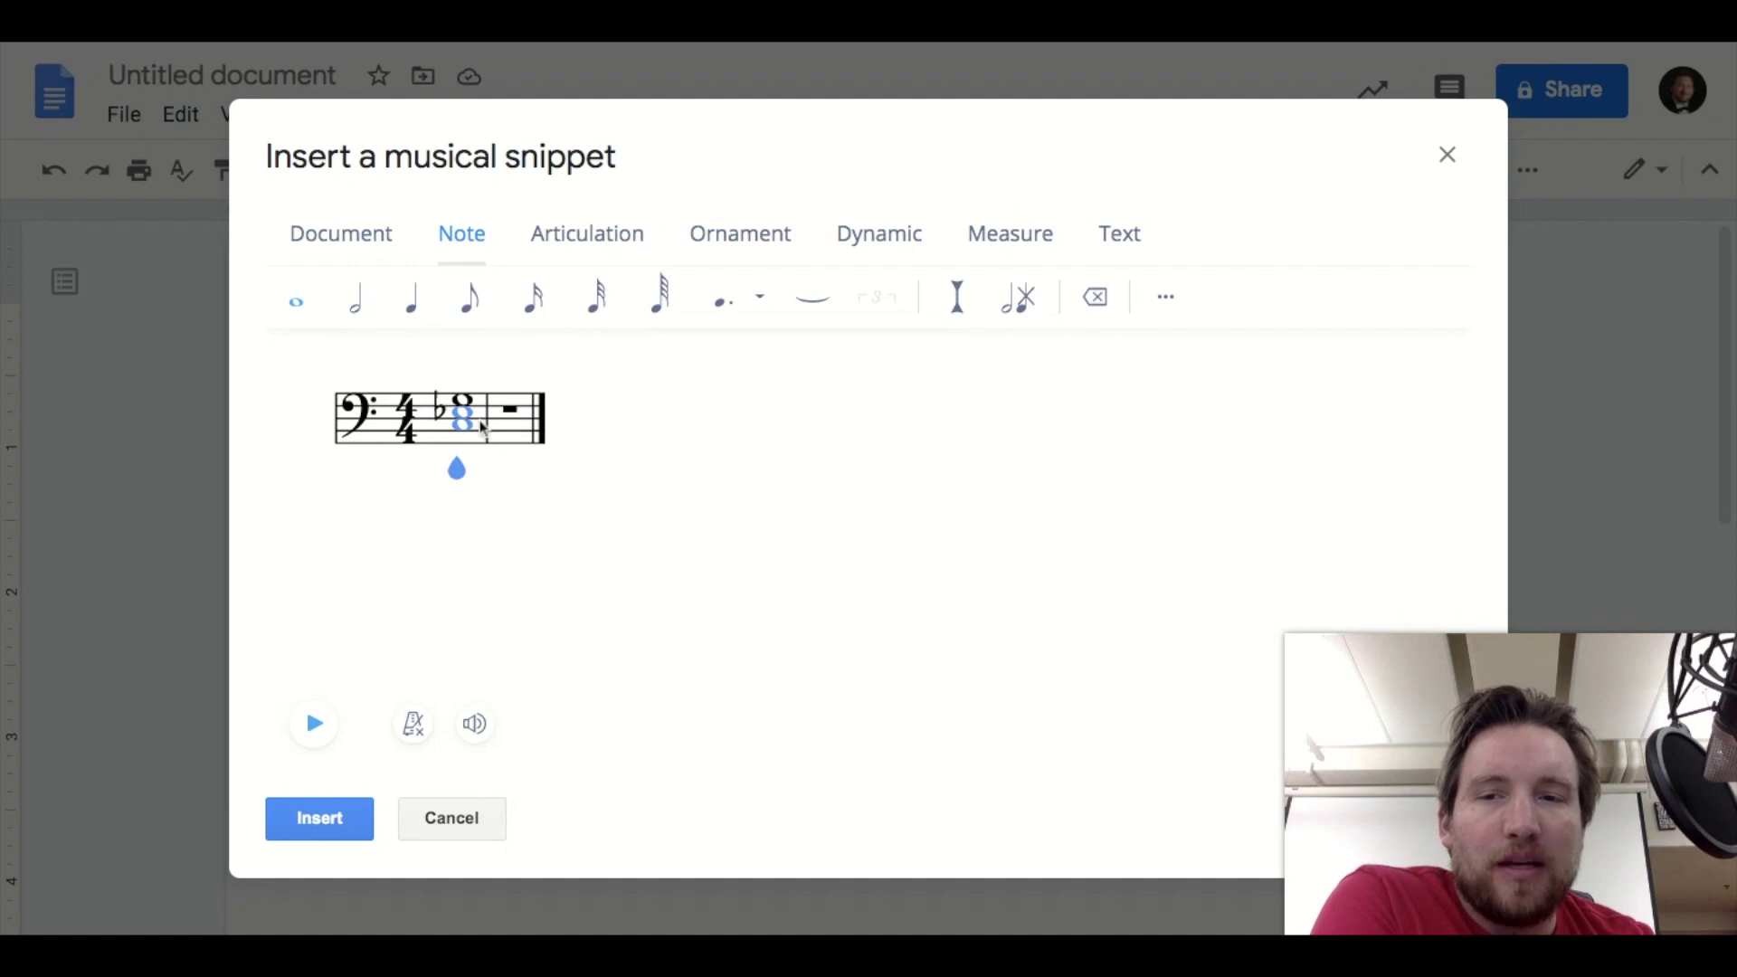
left_click(1167, 298)
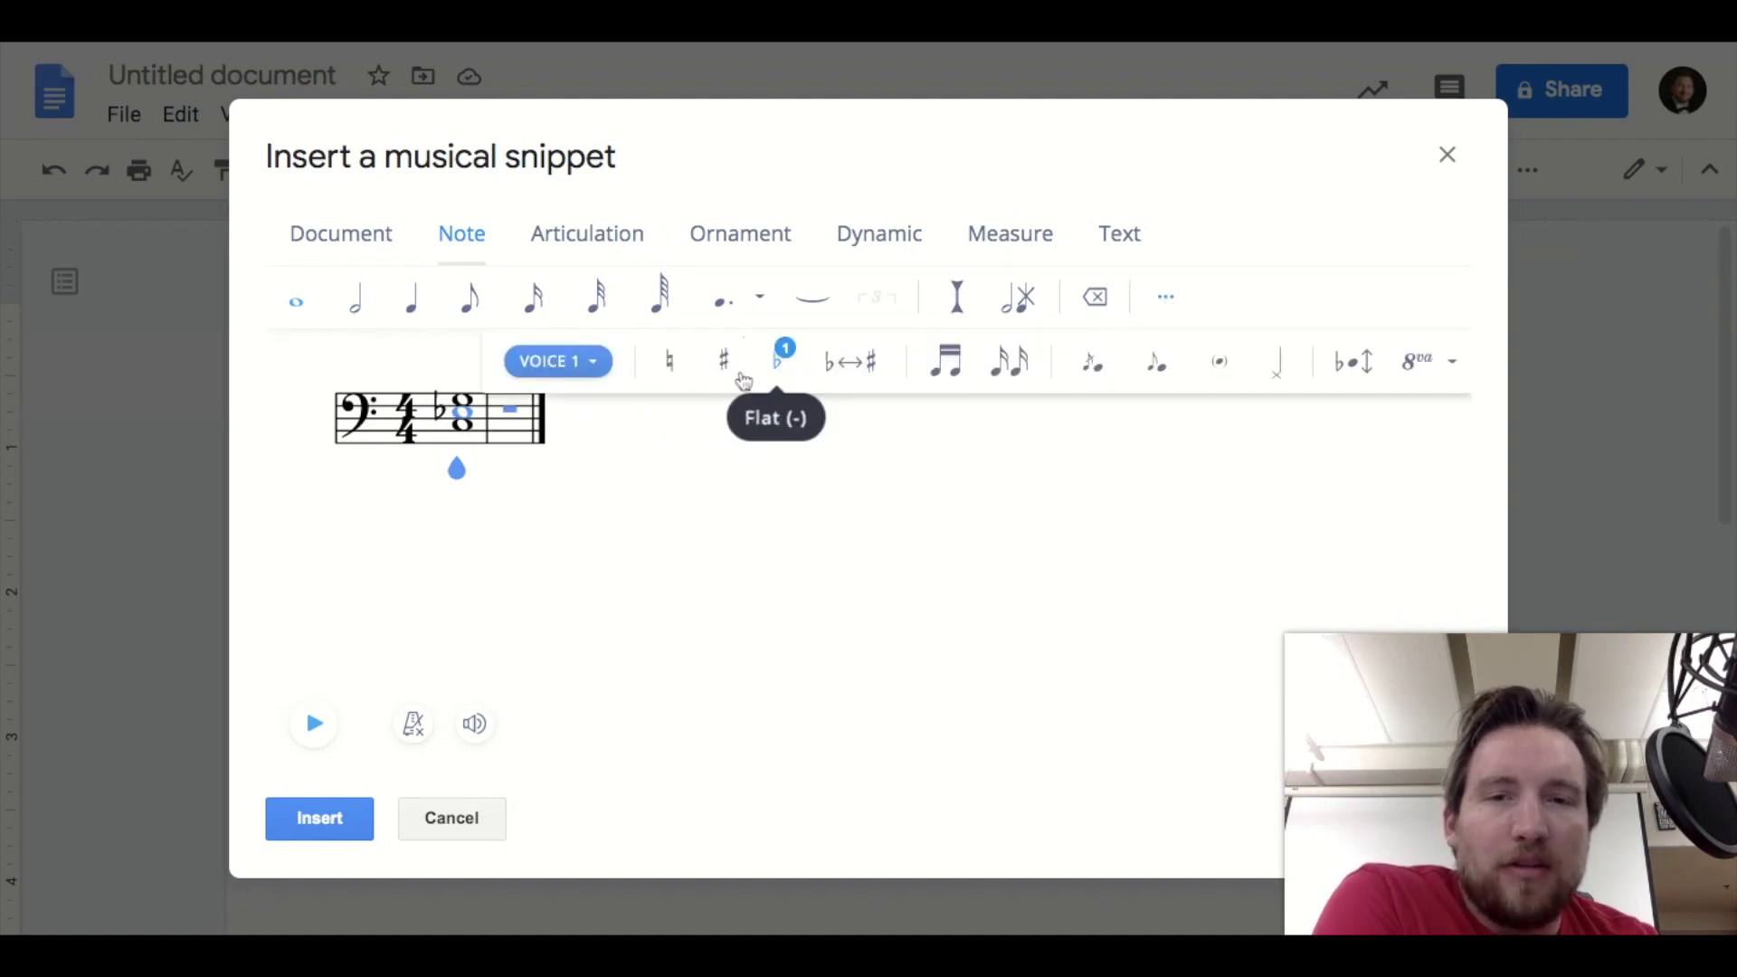
left_click(1167, 299)
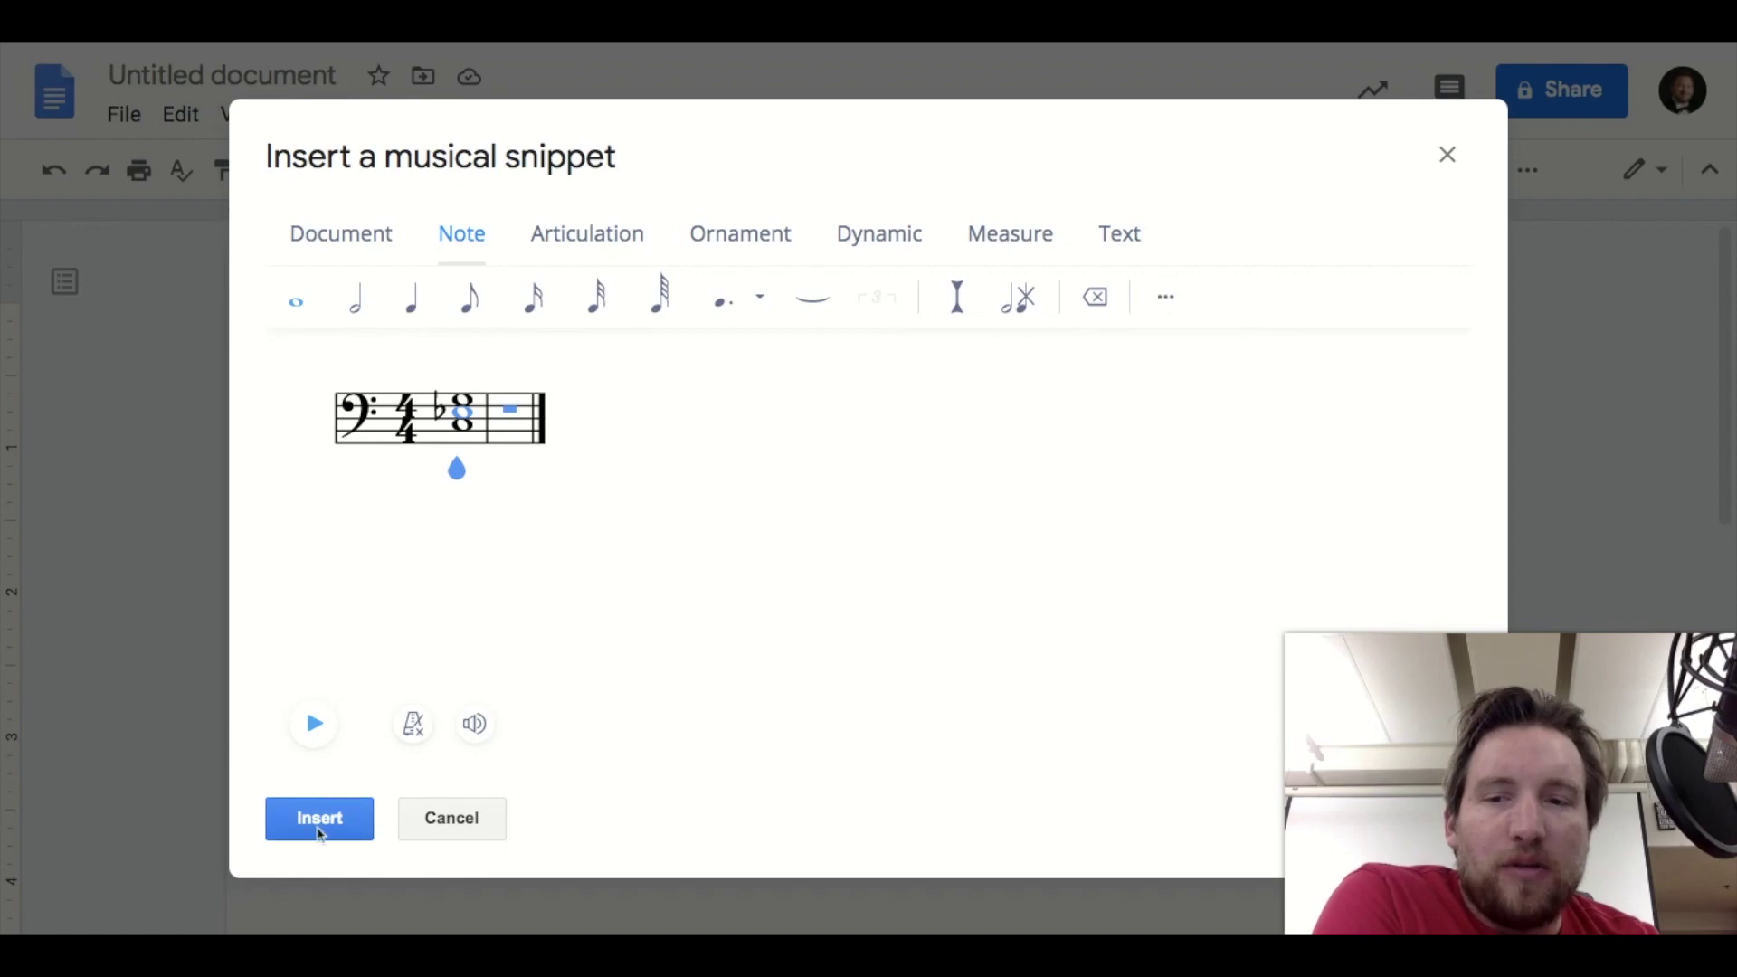
left_click(321, 827)
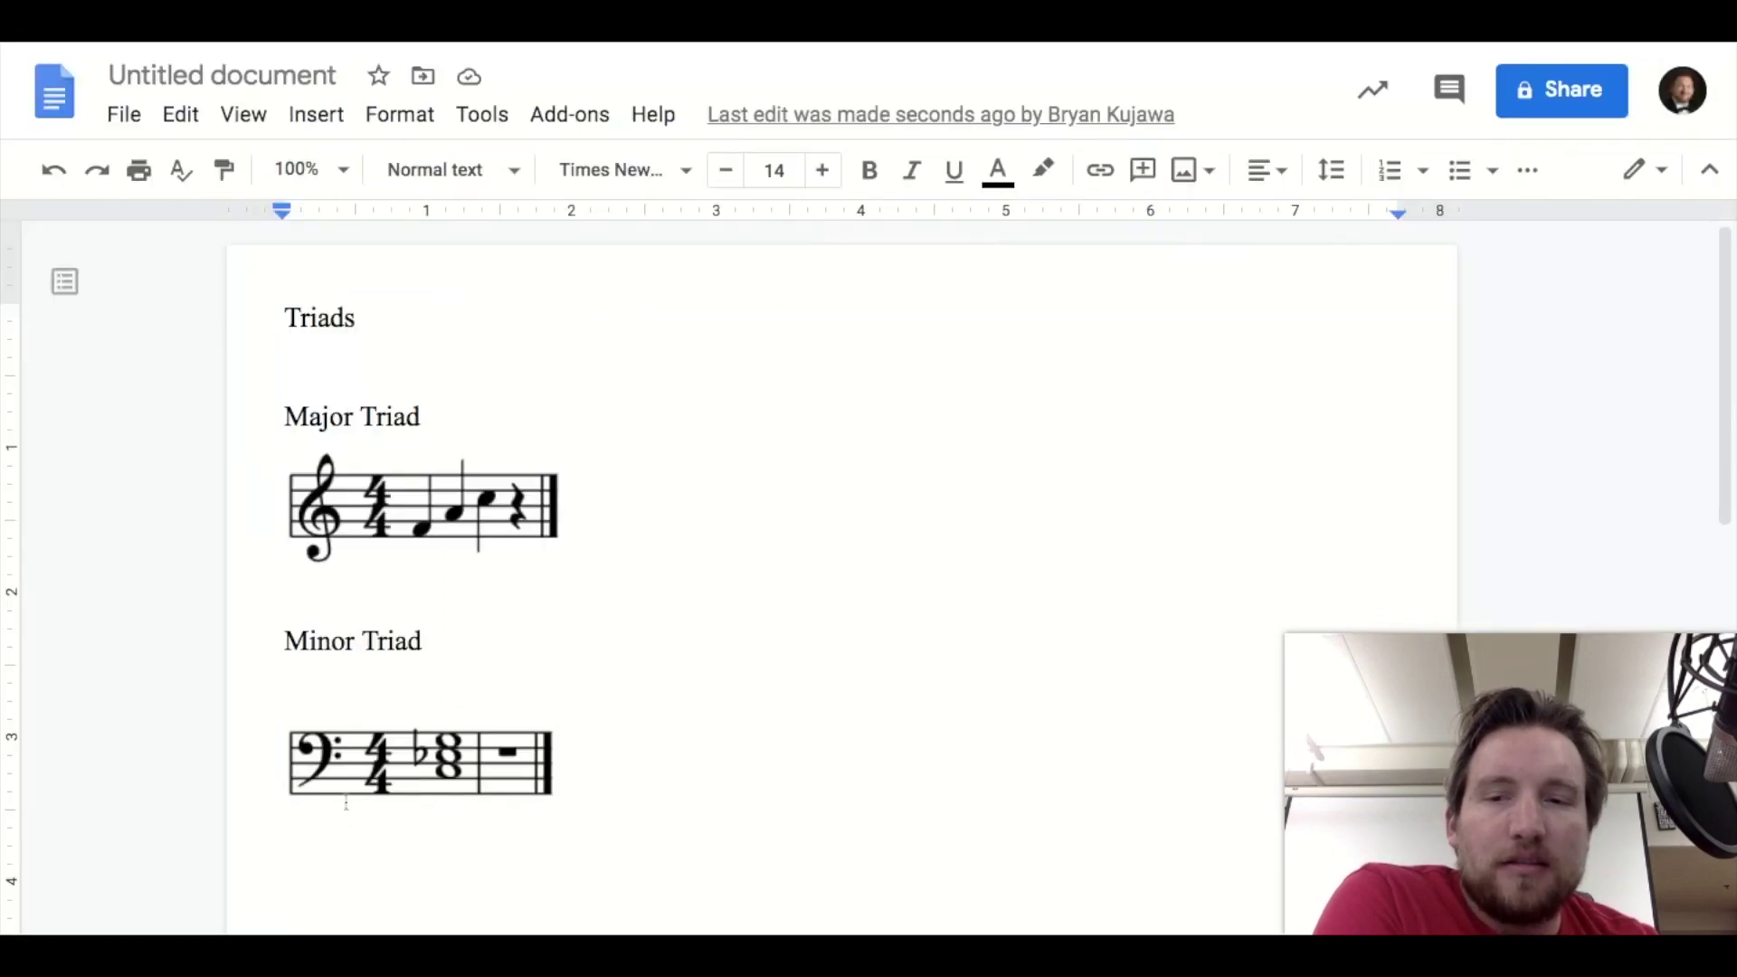
Delete the blank line between Minor Triad and the bass-clef snippet
left_click(394, 705)
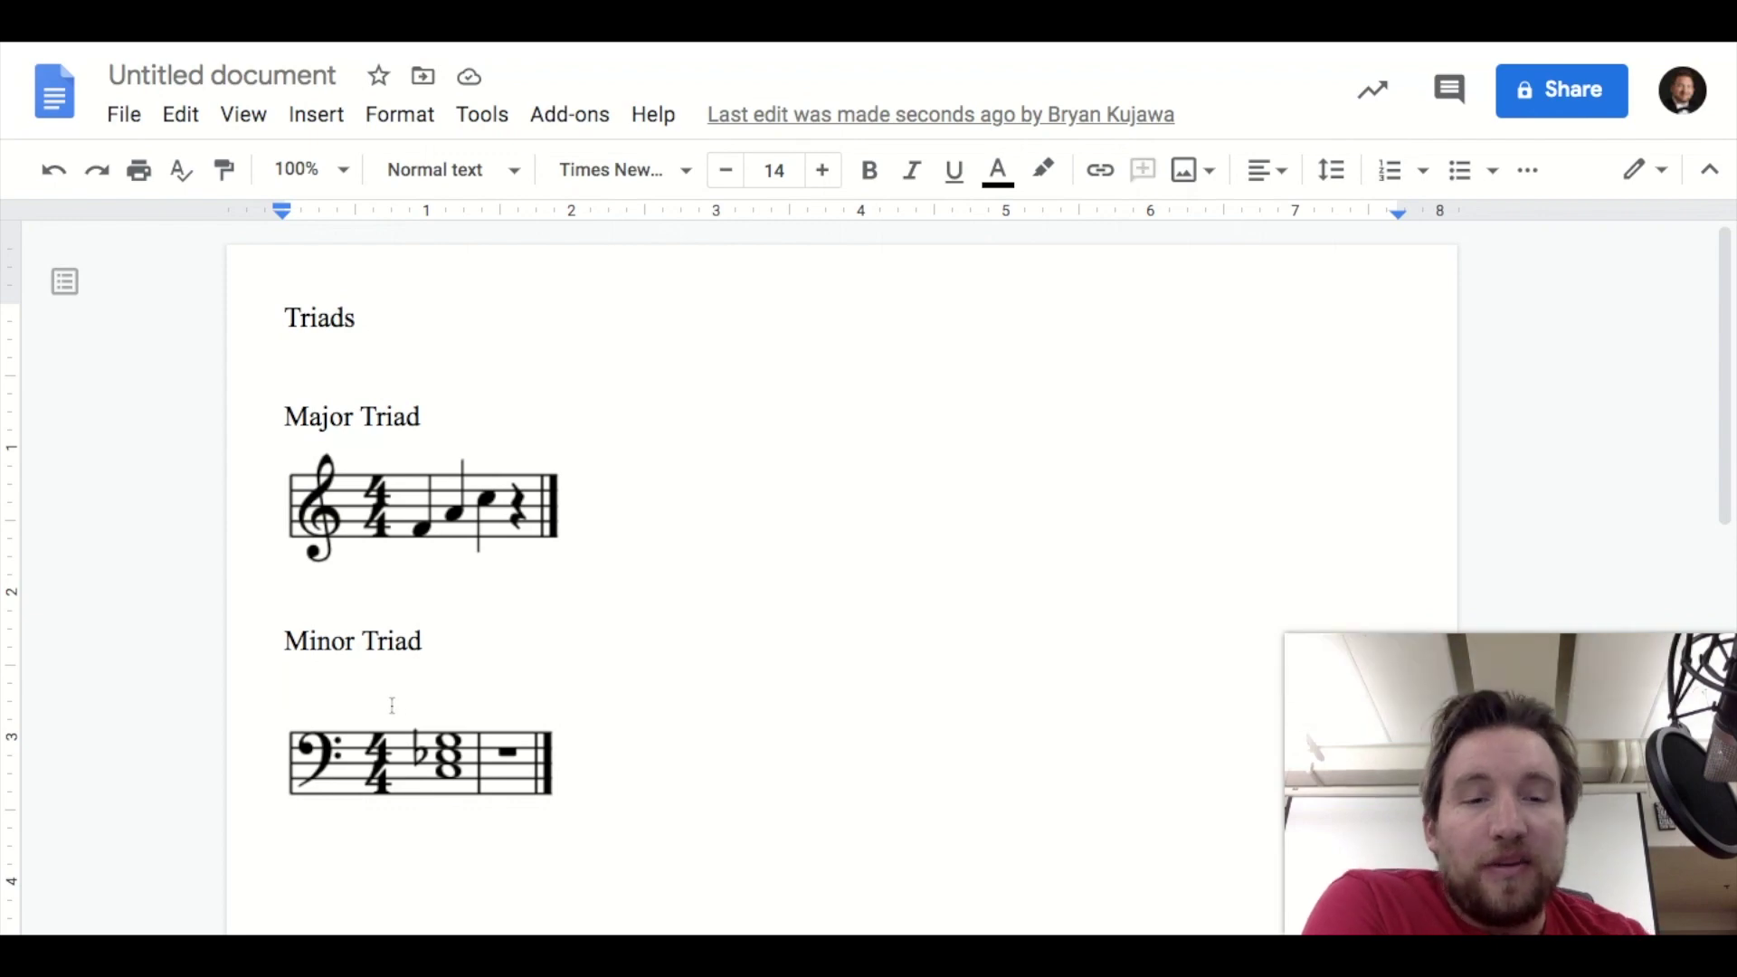
left_click(391, 705)
key("BackSpace")
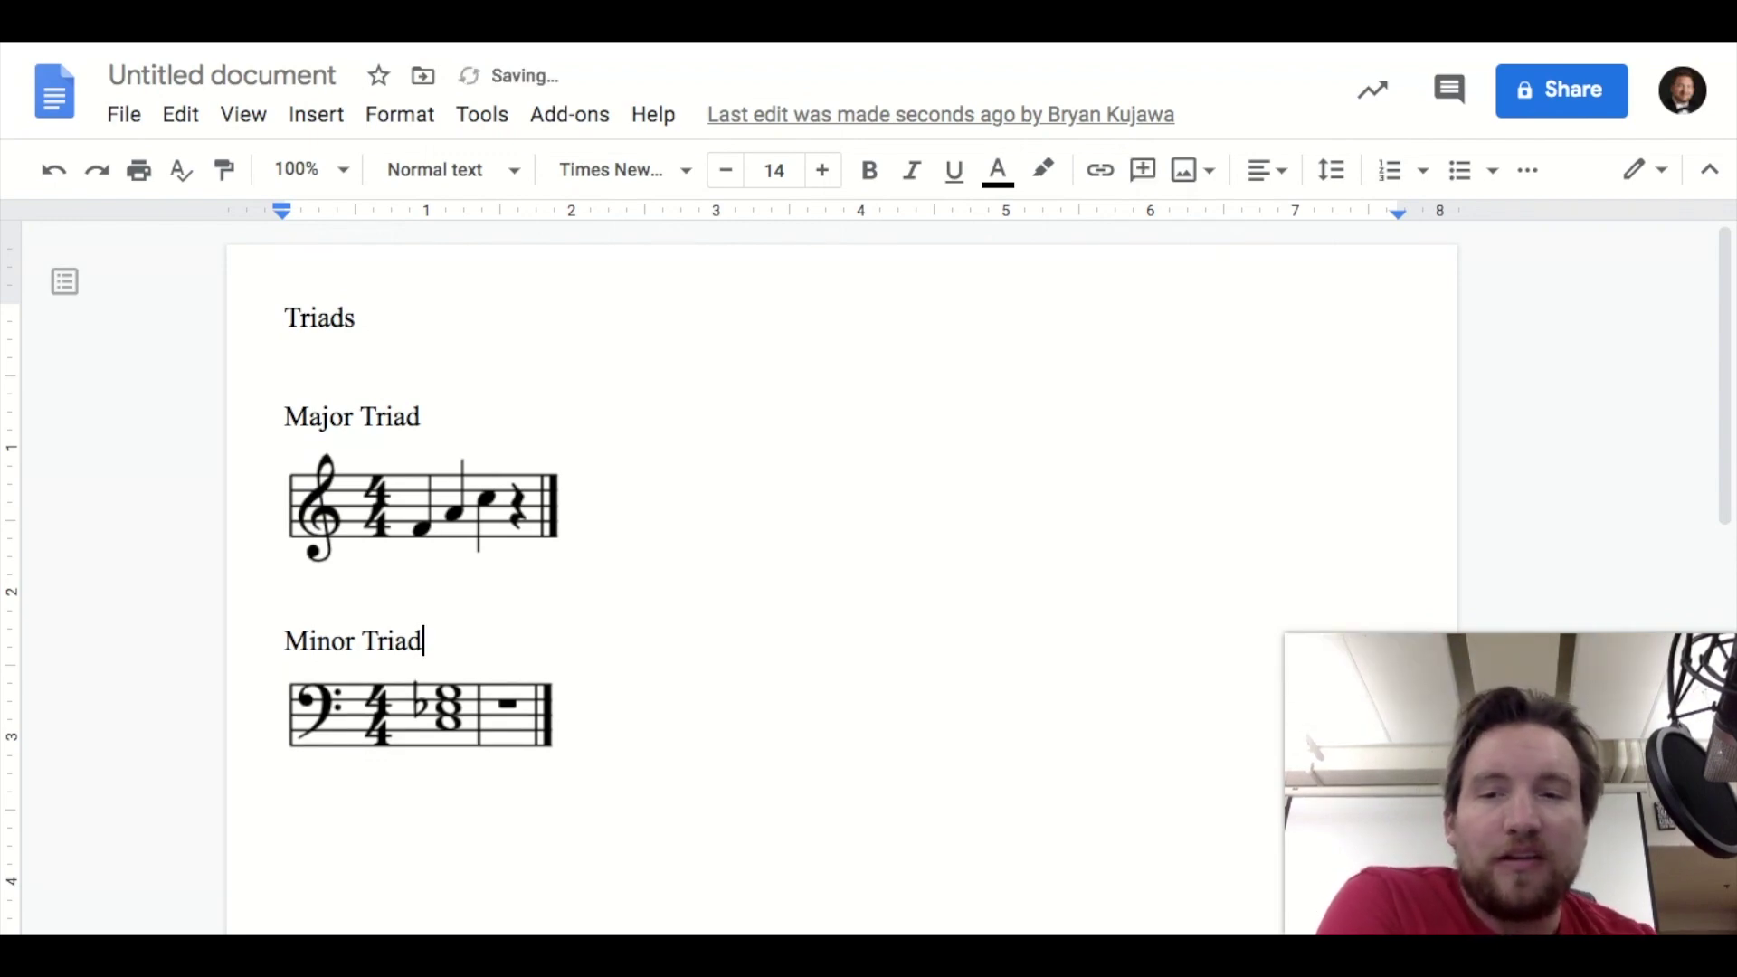